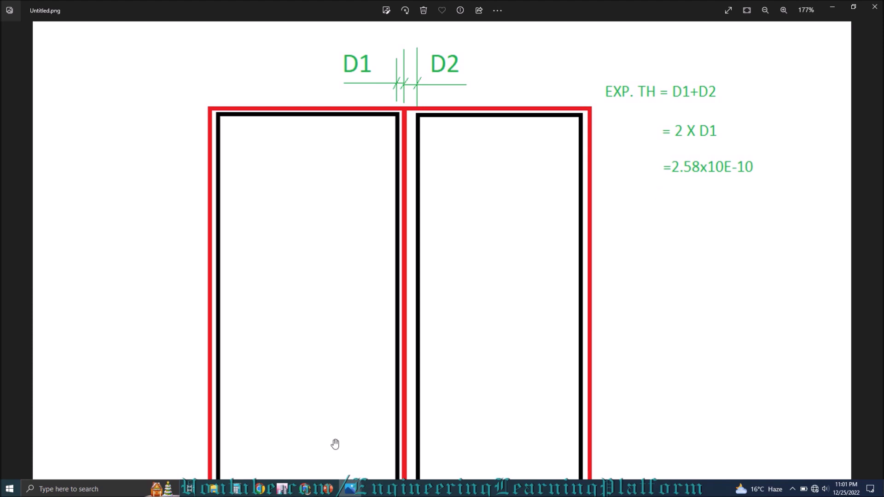
pyautogui.click(326, 487)
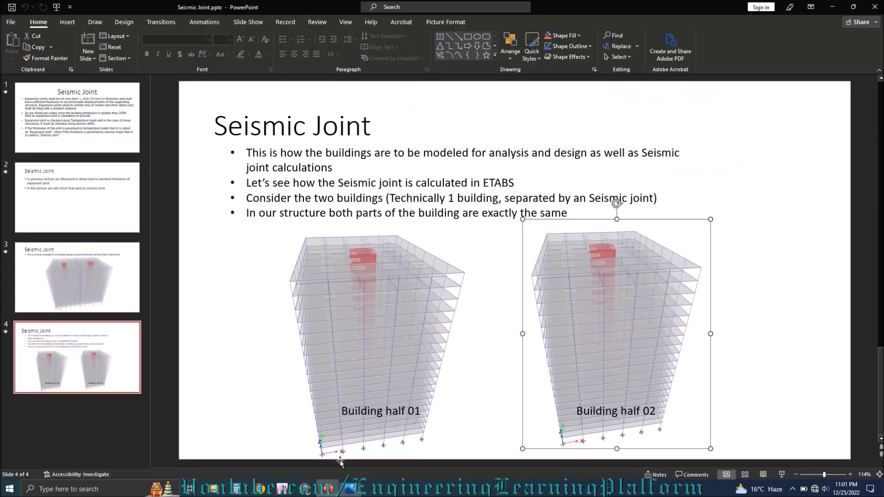
pyautogui.click(351, 488)
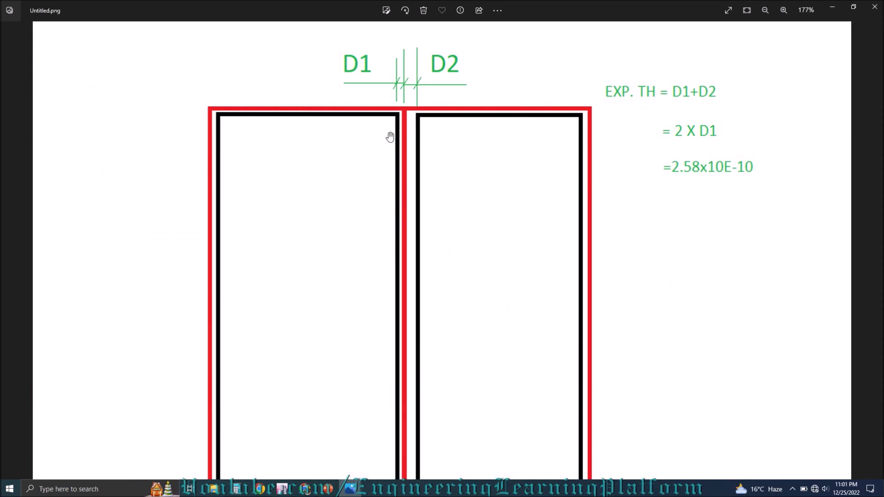
pyautogui.click(327, 488)
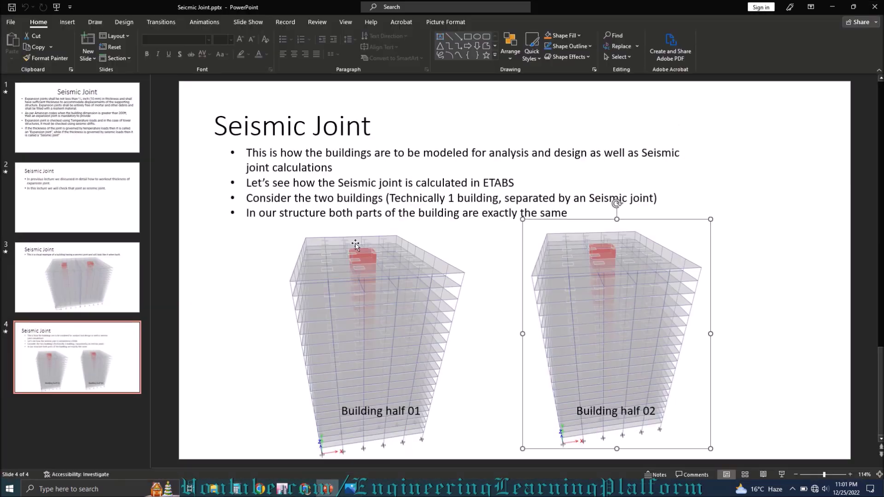
pyautogui.click(101, 129)
pyautogui.moveTo(524, 170); pyautogui.dragTo(644, 170)
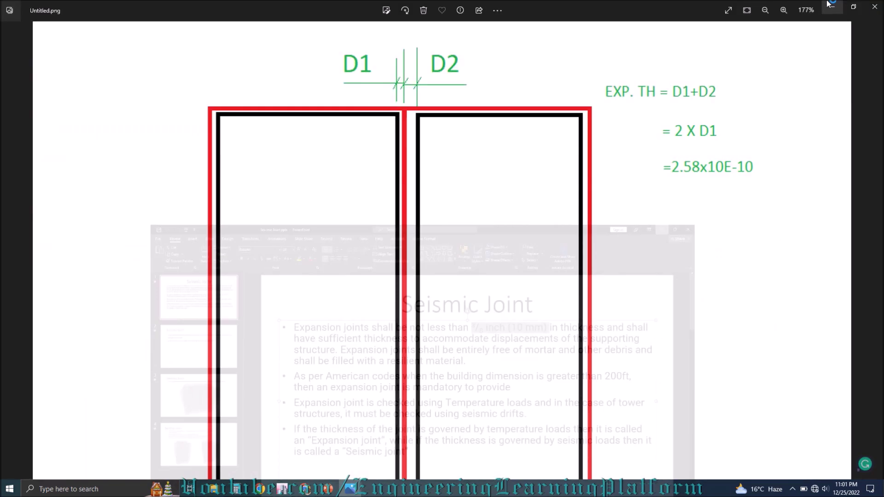
pyautogui.click(833, 7)
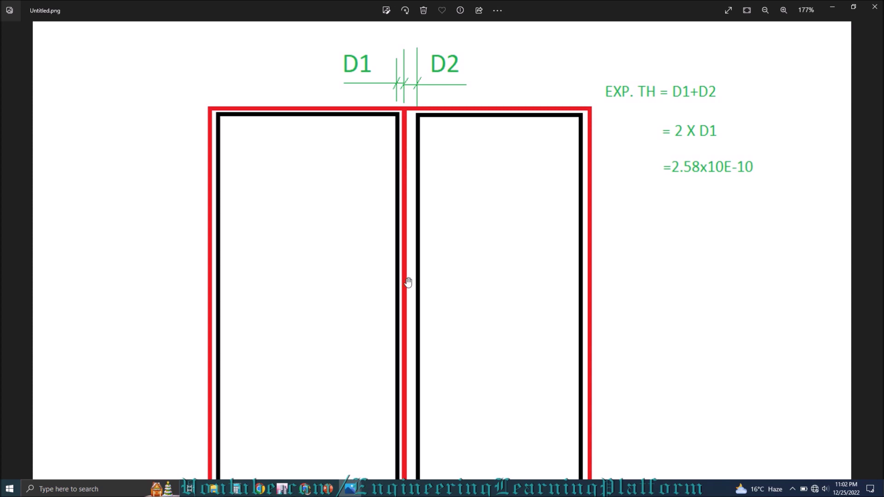
pyautogui.scroll(-2, 363, 233)
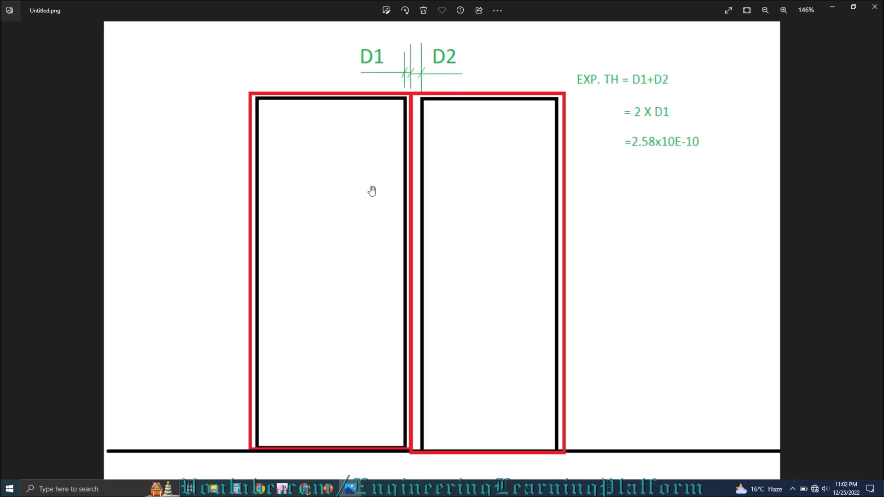
pyautogui.scroll(1, 370, 192)
pyautogui.scroll(-1, 370, 192)
pyautogui.click(327, 488)
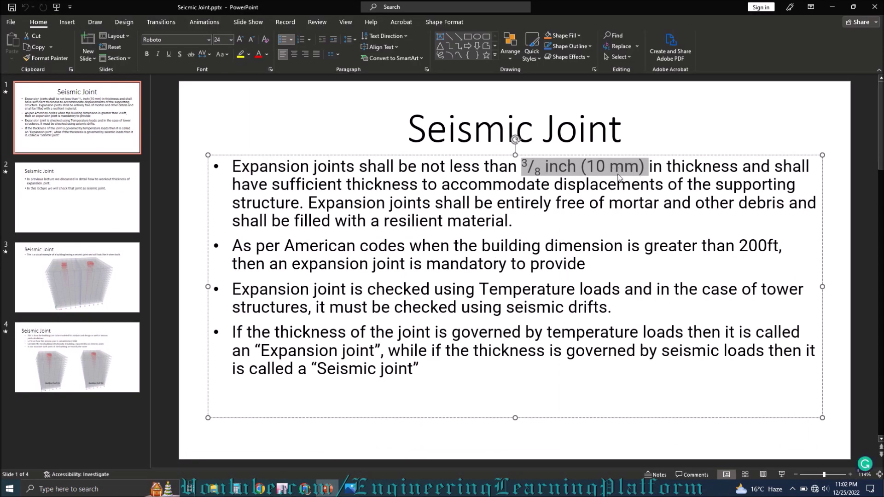
pyautogui.click(350, 488)
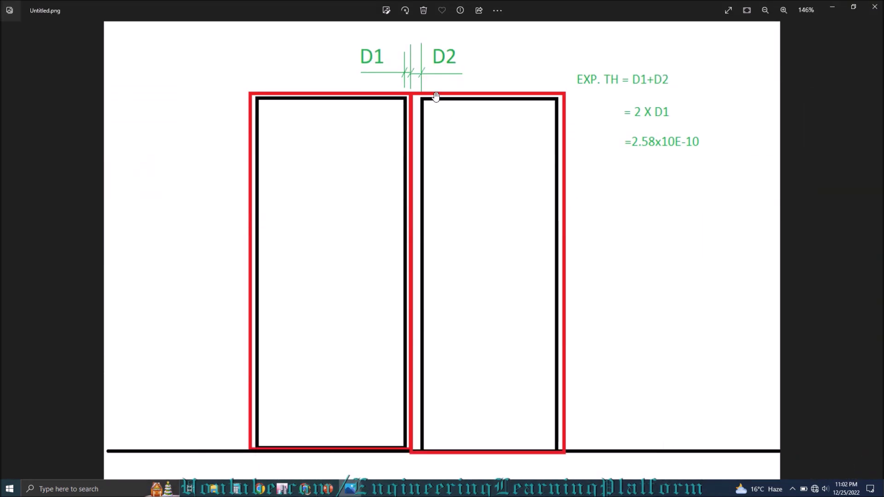
pyautogui.scroll(1, 407, 101)
pyautogui.scroll(-1, 405, 99)
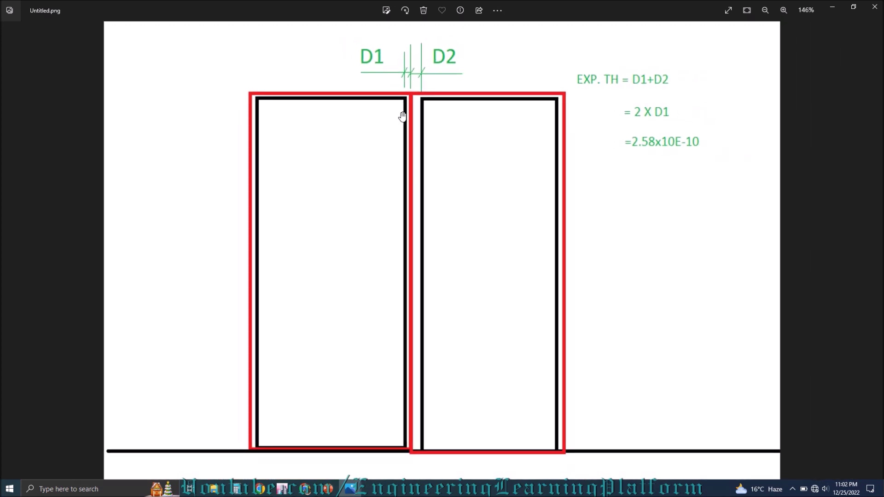
# Review the ETABS building model and slide 3 of the seismic joint slides
pyautogui.click(285, 489)
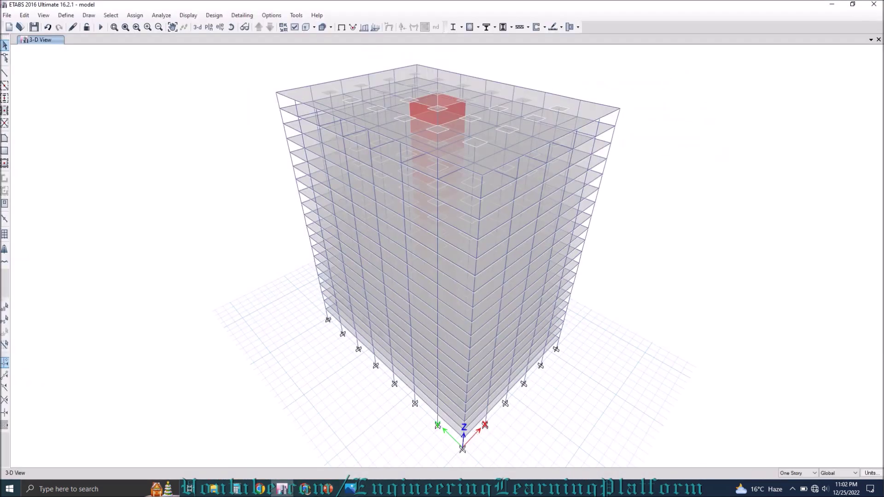
pyautogui.click(328, 488)
pyautogui.click(111, 282)
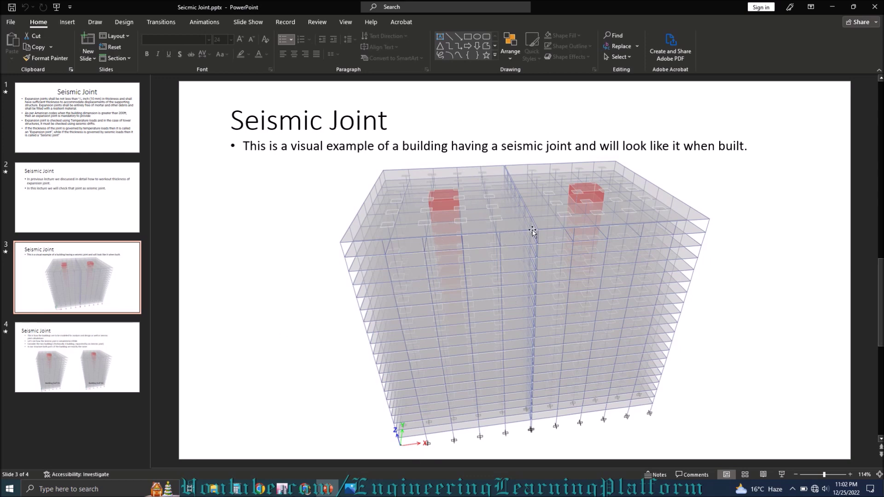
# Bring back the building sketch image, view it full screen, then close the Photos viewer
pyautogui.click(349, 490)
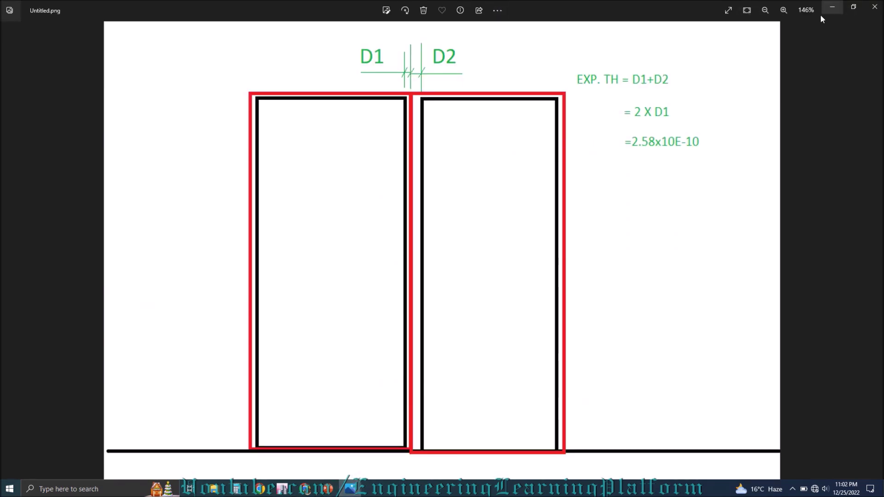
pyautogui.scroll(-2, 792, 76)
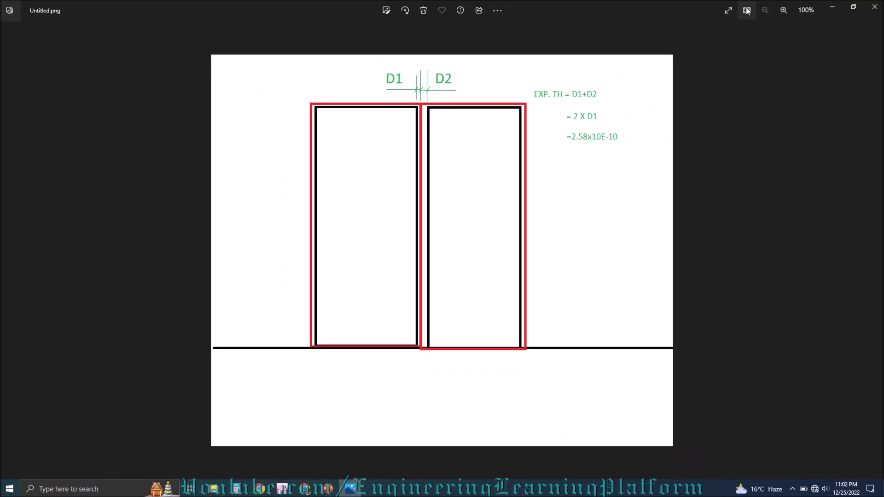
pyautogui.click(727, 10)
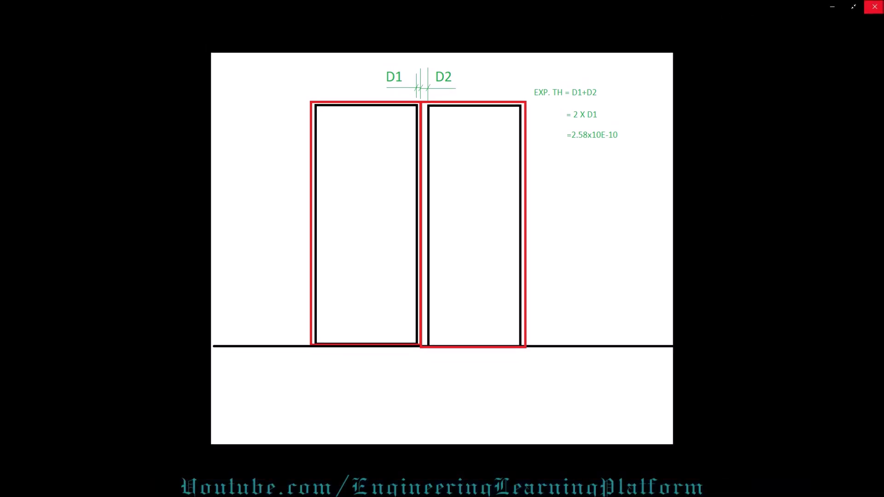
pyautogui.click(873, 6)
# Open Untitled.png from the Expansion joint folder for editing in Paint
pyautogui.click(213, 488)
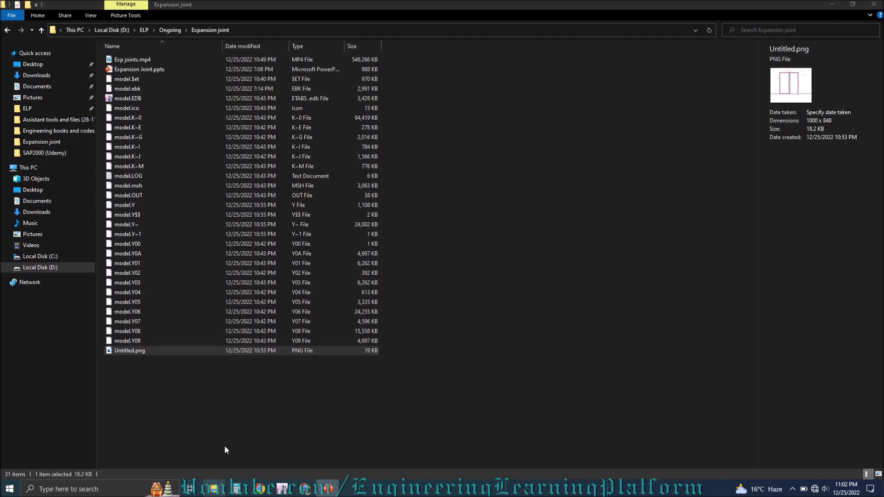
pyautogui.rightClick(174, 352)
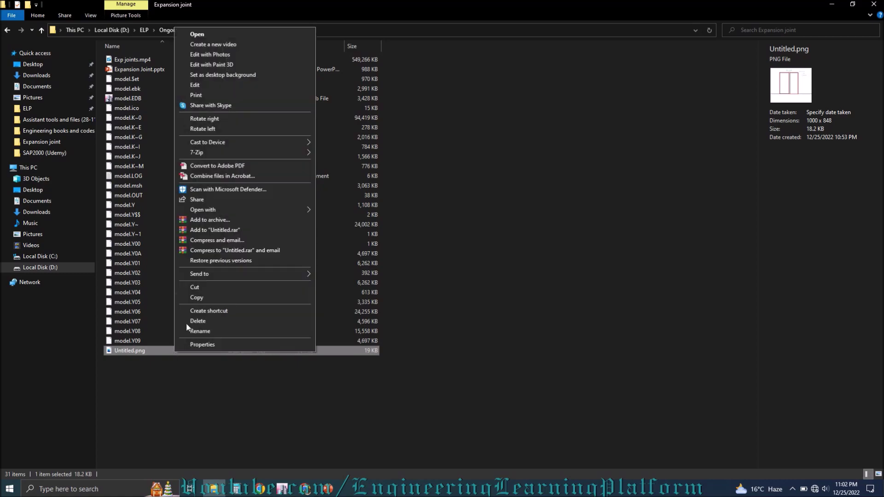
pyautogui.click(210, 86)
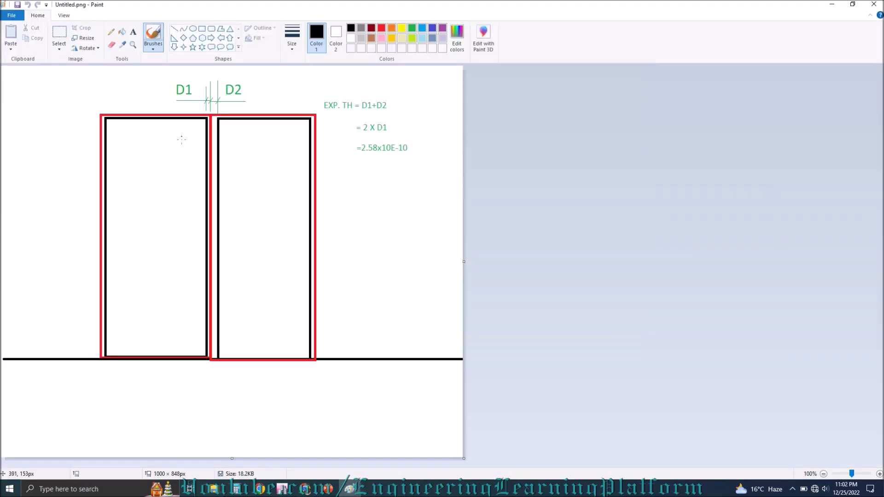
# Widen the canvas and draw a new ground line right of the original sketch
pyautogui.moveTo(464, 261); pyautogui.dragTo(881, 246)
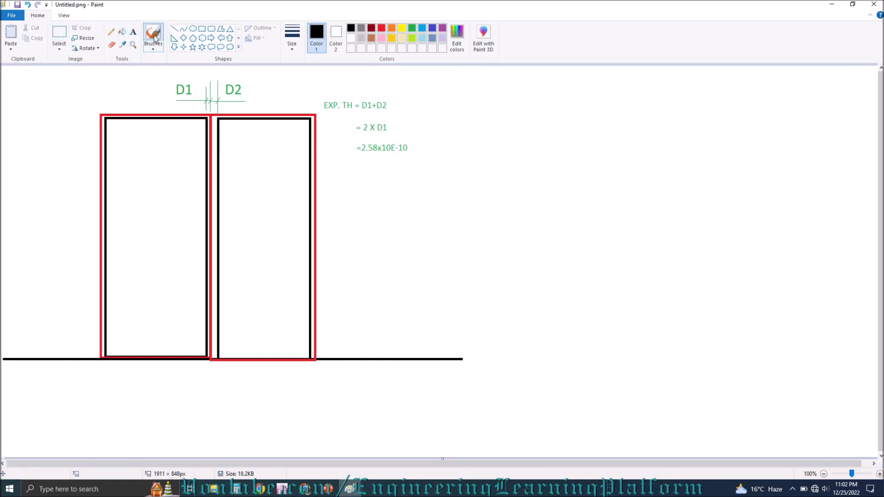
pyautogui.click(201, 29)
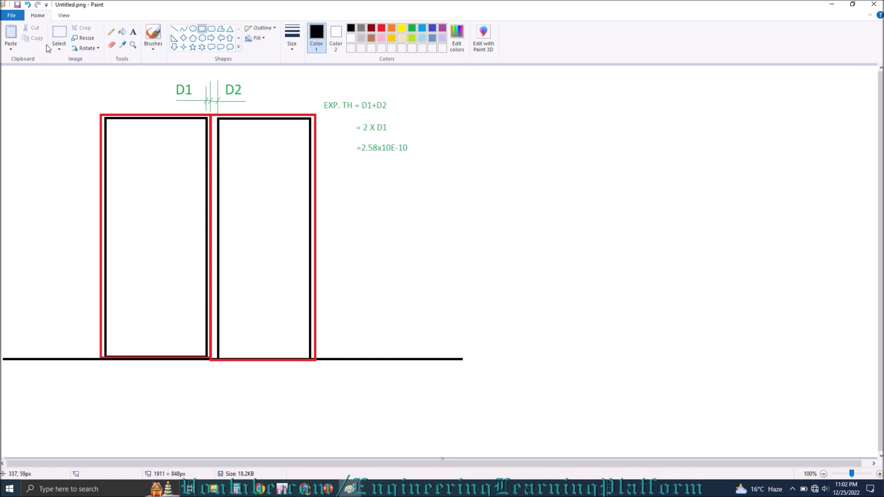
pyautogui.click(180, 29)
pyautogui.click(176, 29)
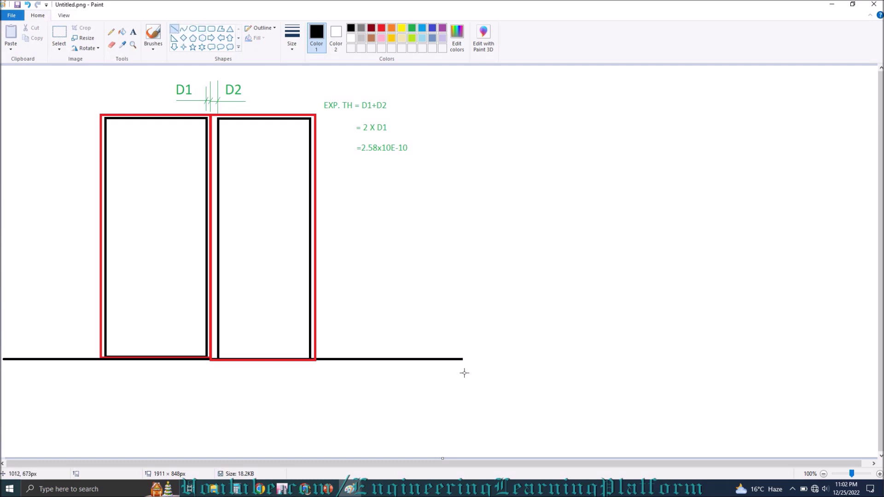
pyautogui.moveTo(482, 359); pyautogui.dragTo(876, 359)
# Draw two rectangular buildings on the ground line with a vertical line between them
pyautogui.click(202, 28)
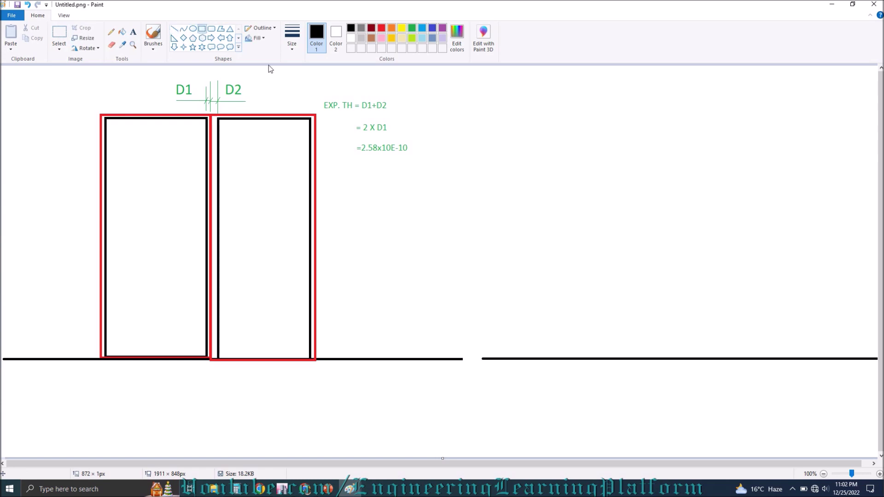
pyautogui.moveTo(533, 121); pyautogui.dragTo(644, 359)
pyautogui.moveTo(653, 121); pyautogui.dragTo(760, 359)
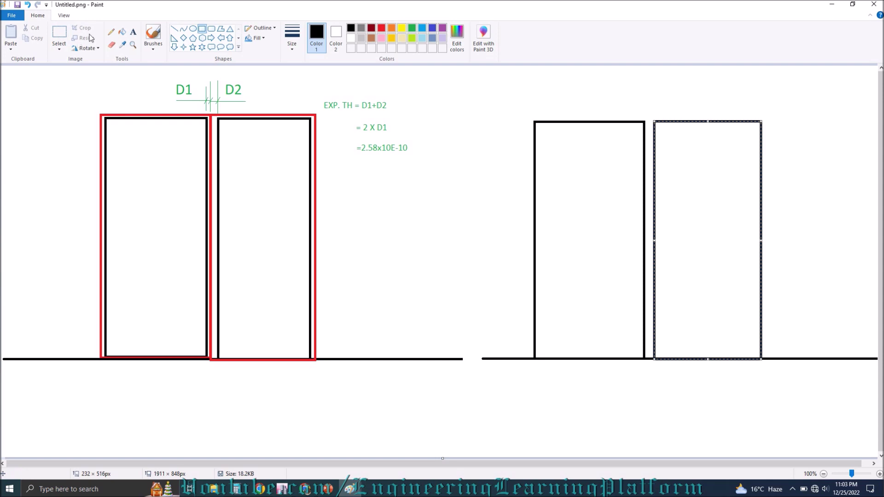
pyautogui.click(175, 29)
pyautogui.moveTo(643, 357); pyautogui.dragTo(648, 109)
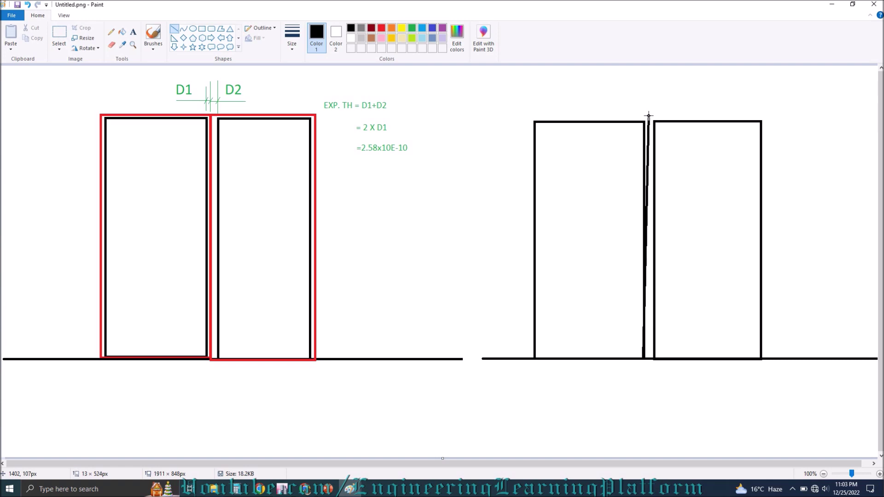
# Make the gap line thinner and red
pyautogui.click(292, 37)
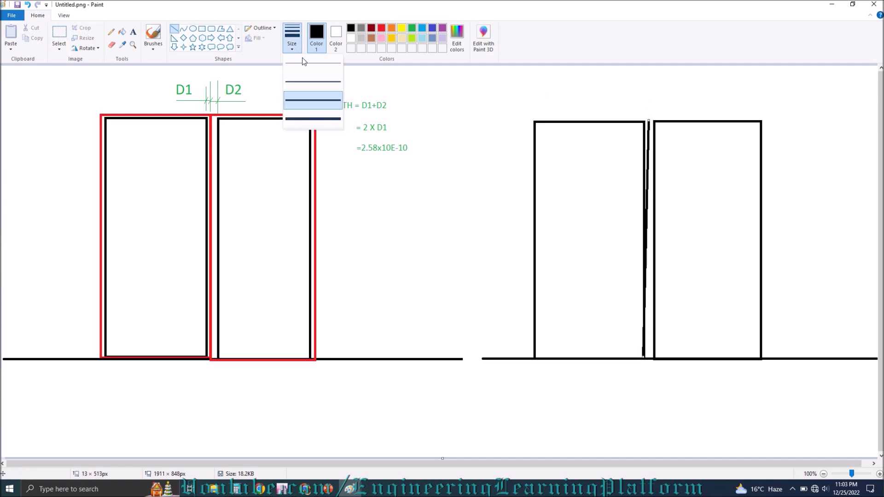
pyautogui.click(313, 100)
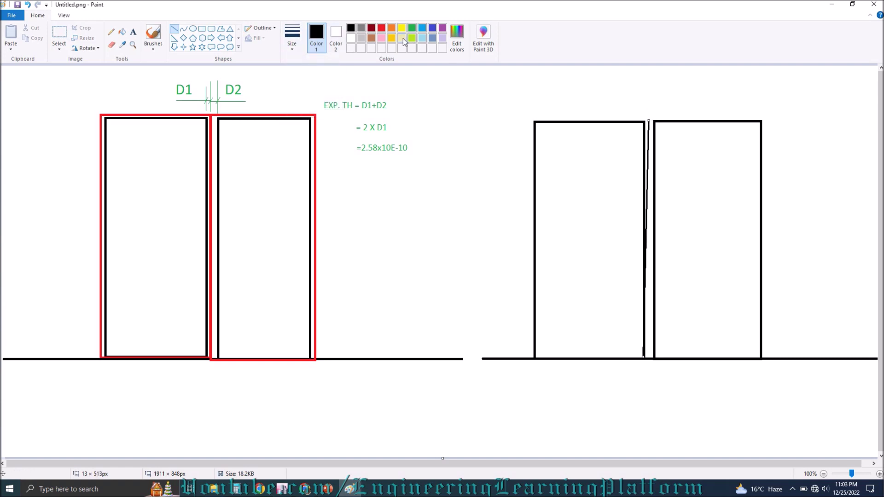
pyautogui.click(381, 29)
pyautogui.click(382, 30)
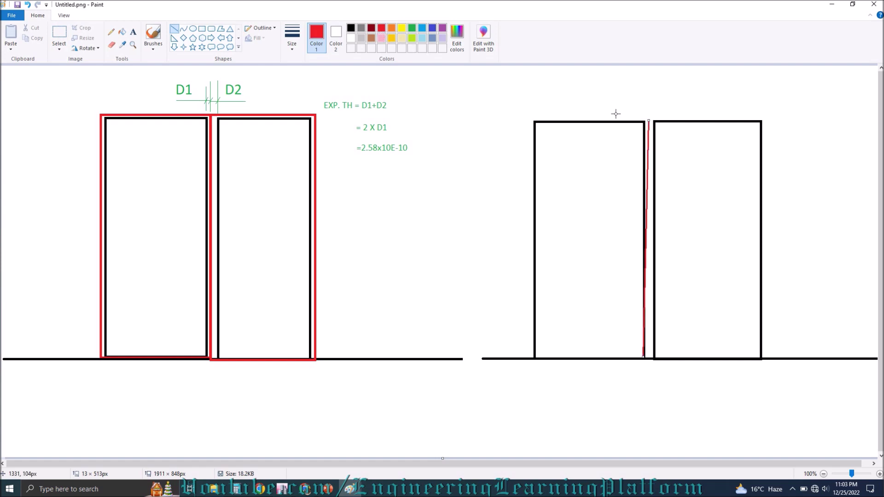
pyautogui.click(647, 116)
# Trace red lines along the left building's top edge and left edge
pyautogui.moveTo(648, 121); pyautogui.dragTo(540, 123)
pyautogui.click(549, 115)
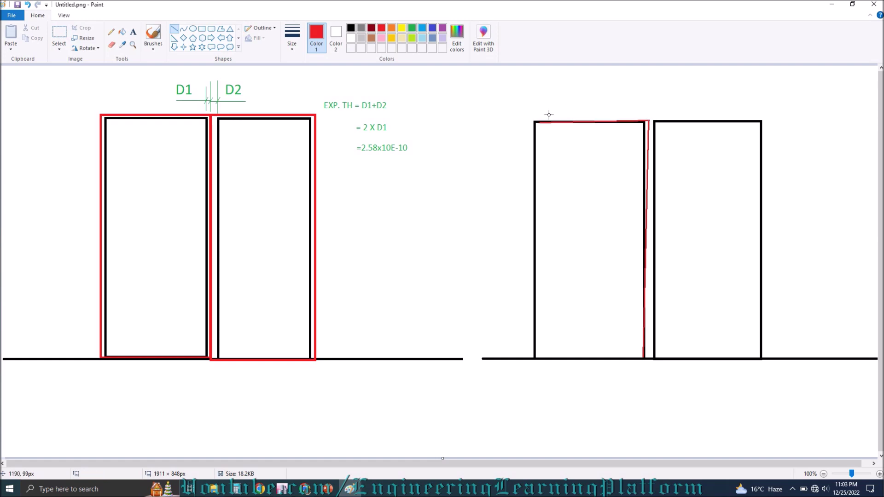
pyautogui.moveTo(540, 123); pyautogui.dragTo(533, 357)
pyautogui.click(548, 392)
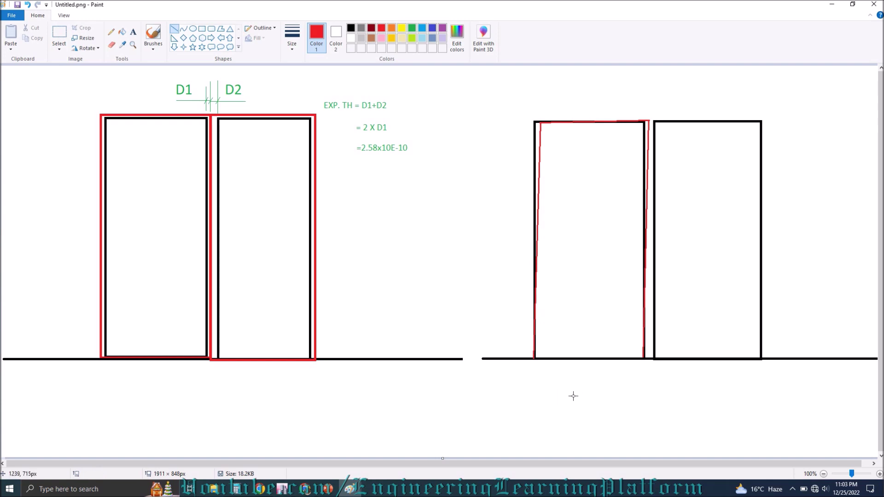
# Draw a red right-pointing block arrow below the right-hand buildings
pyautogui.click(210, 38)
pyautogui.moveTo(531, 378); pyautogui.dragTo(633, 417)
pyautogui.click(355, 421)
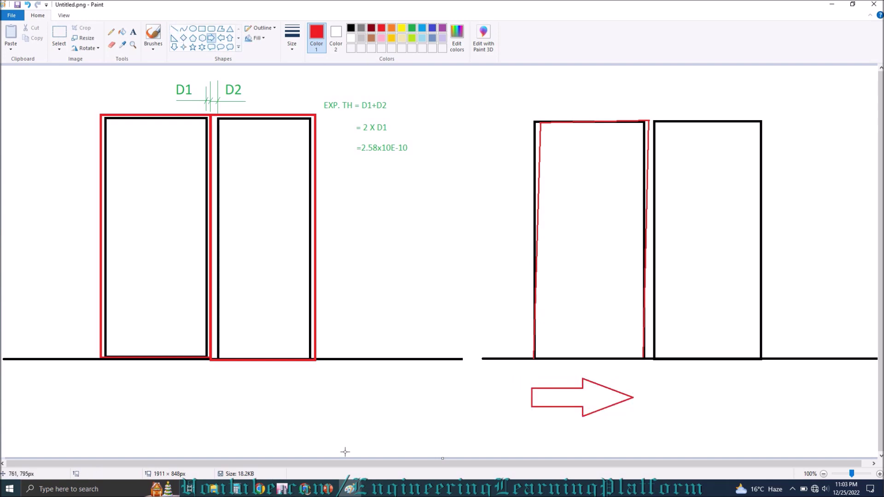
# Check the ETABS model and Seismic Joint slides, then return to Paint
pyautogui.click(282, 489)
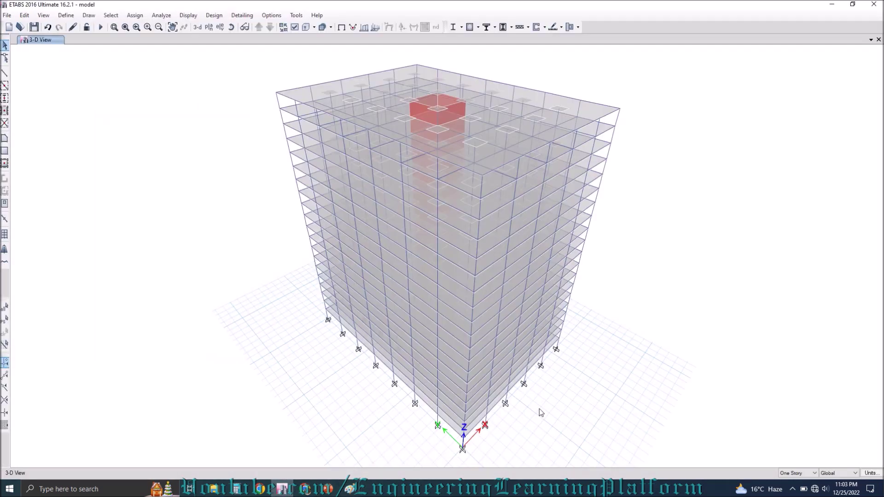
pyautogui.click(327, 488)
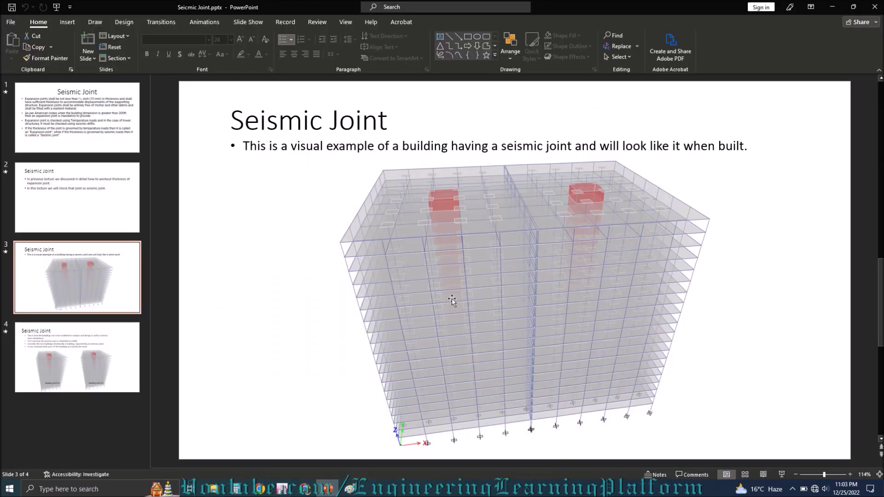
pyautogui.click(354, 489)
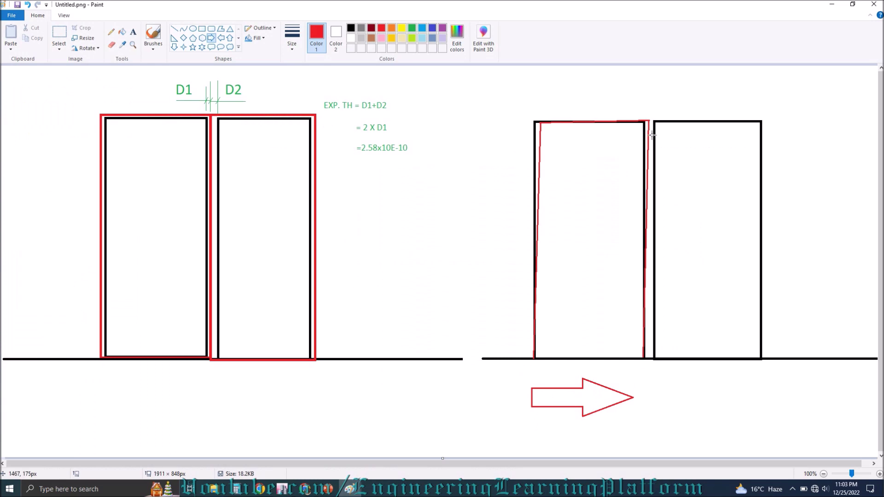
# Draw red lines over the second building's displaced left side, right side and top edge
pyautogui.click(174, 30)
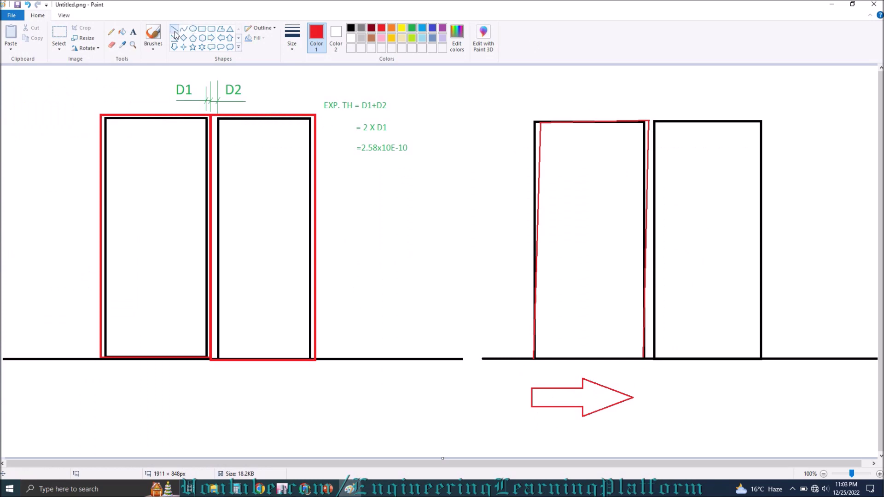
pyautogui.moveTo(654, 358); pyautogui.dragTo(649, 119)
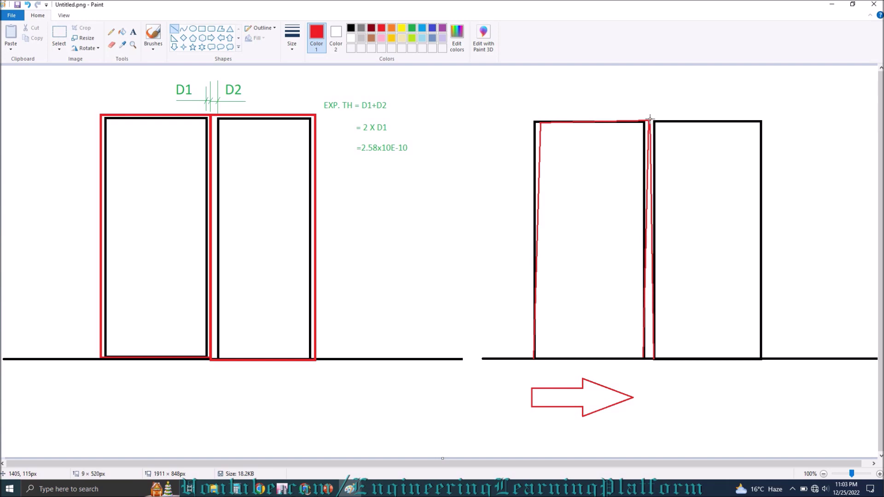
pyautogui.click(686, 102)
pyautogui.moveTo(760, 358); pyautogui.dragTo(755, 121)
pyautogui.click(671, 112)
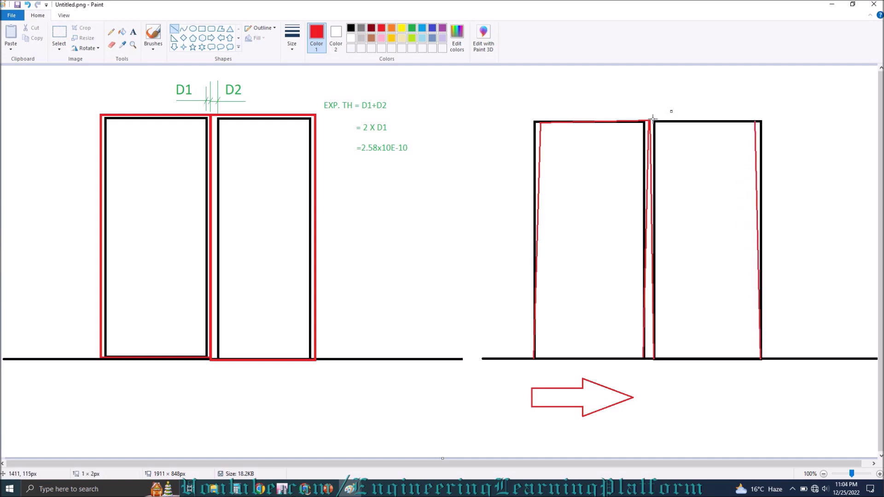
pyautogui.moveTo(651, 118); pyautogui.dragTo(754, 121)
pyautogui.click(638, 203)
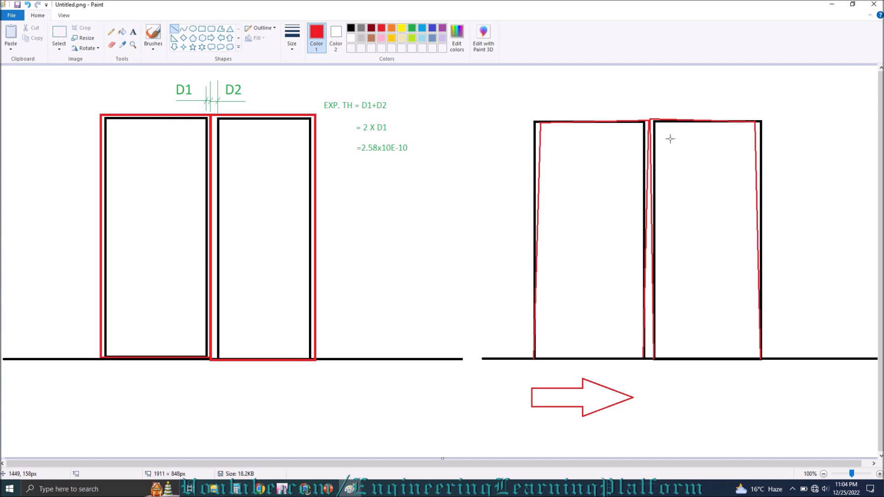
pyautogui.keyDown('ctrl'); pyautogui.scroll(1, 670, 138); pyautogui.keyUp('ctrl')
pyautogui.keyDown('ctrl'); pyautogui.scroll(-1, 299, 220); pyautogui.keyUp('ctrl')
pyautogui.keyDown('ctrl'); pyautogui.scroll(1, 758, 357); pyautogui.keyUp('ctrl')
pyautogui.click(579, 464)
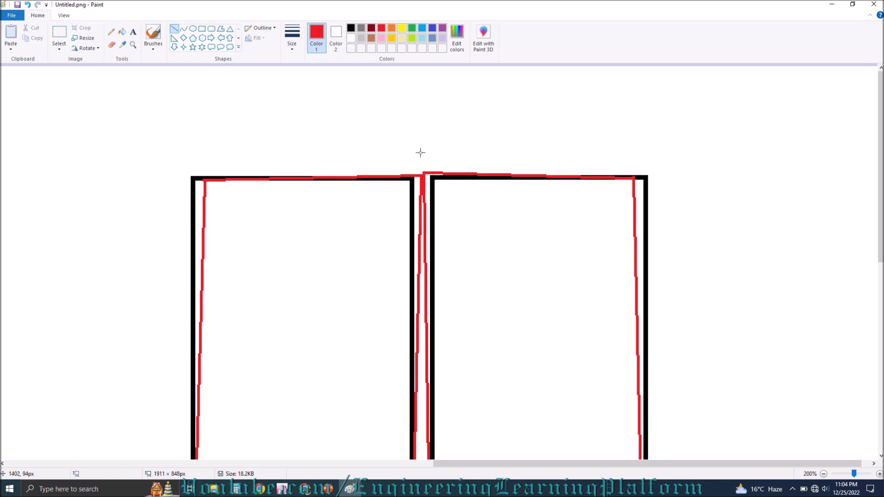
pyautogui.keyDown('ctrl'); pyautogui.scroll(-1, 411, 183); pyautogui.keyUp('ctrl')
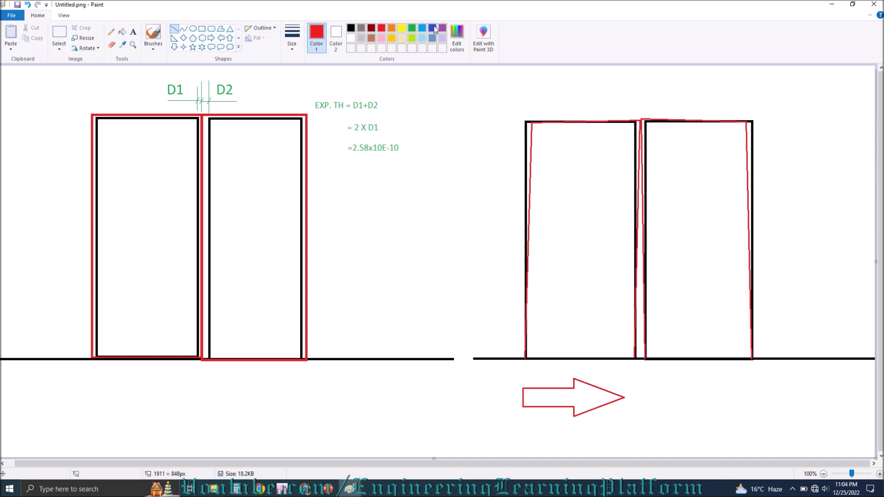
# Draw blue vertical ticks, a horizontal dimension line and a slash above the building gap
pyautogui.click(431, 28)
pyautogui.moveTo(640, 114)
pyautogui.mouseDown()
pyautogui.moveTo(640, 87)
pyautogui.moveTo(635, 102)
pyautogui.moveTo(591, 103)
pyautogui.mouseUp()
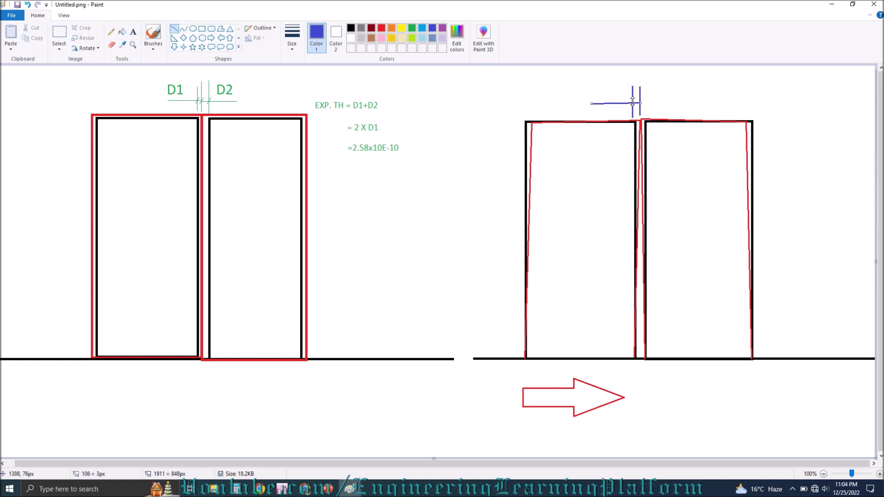
pyautogui.hotkey('ctrl', 'z')
pyautogui.moveTo(646, 114); pyautogui.dragTo(646, 87)
pyautogui.moveTo(594, 101); pyautogui.dragTo(693, 101)
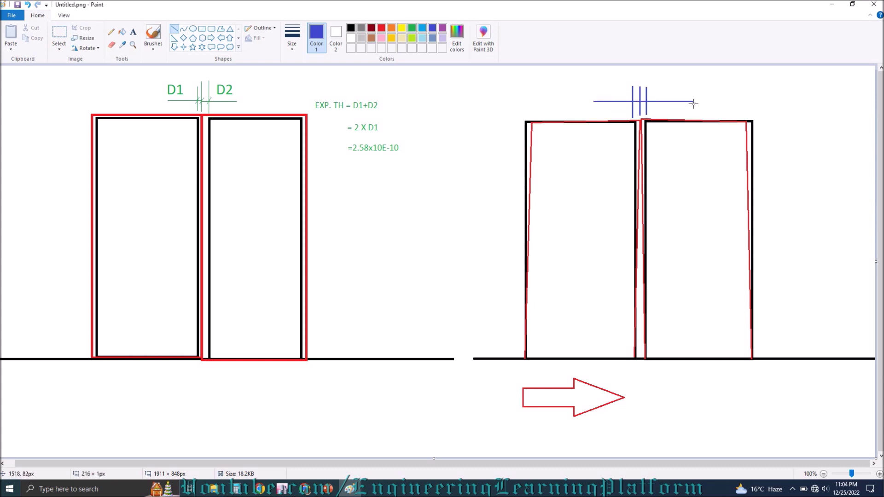
pyautogui.click(634, 92)
pyautogui.moveTo(651, 92); pyautogui.dragTo(644, 106)
pyautogui.click(133, 37)
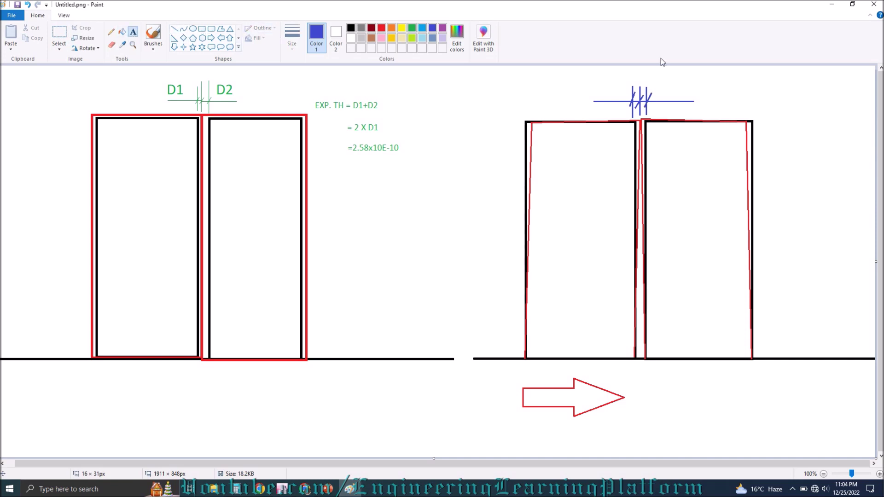
# Type 'D1' and 'D2' spaced apart above the gap dimension and place the label
pyautogui.click(606, 83)
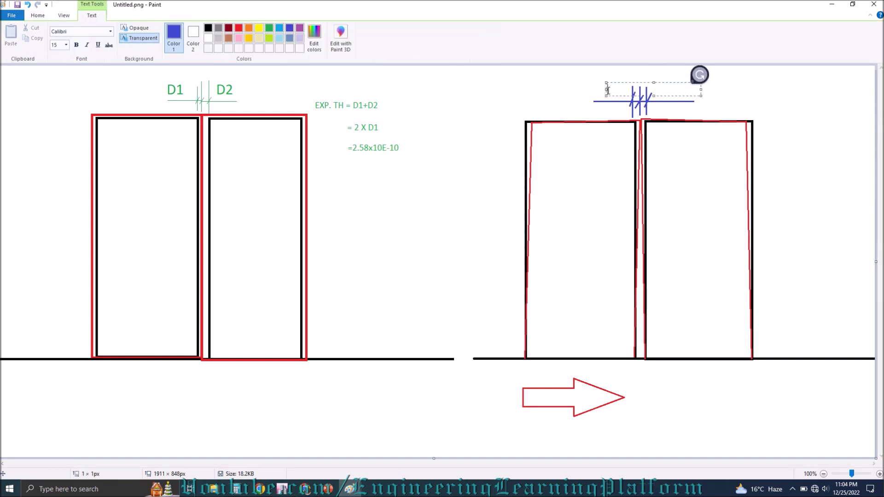
pyautogui.write('D1                   D2')
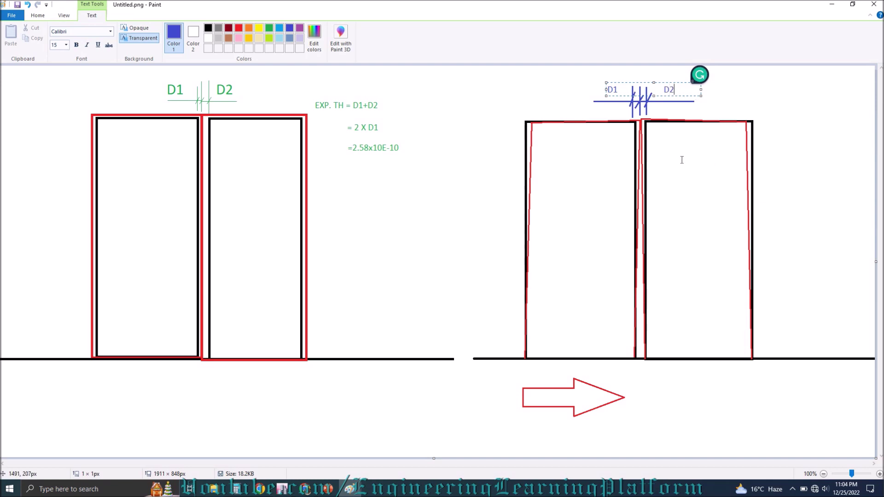
pyautogui.moveTo(635, 83); pyautogui.dragTo(634, 82)
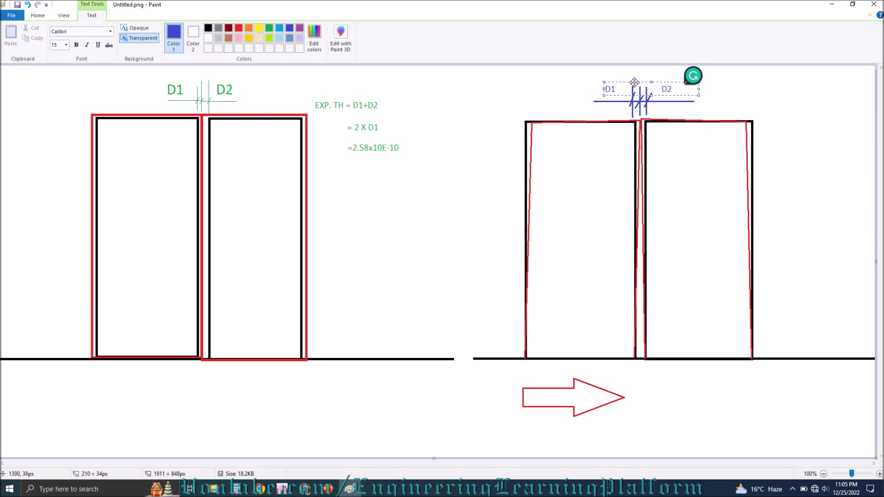
pyautogui.click(704, 197)
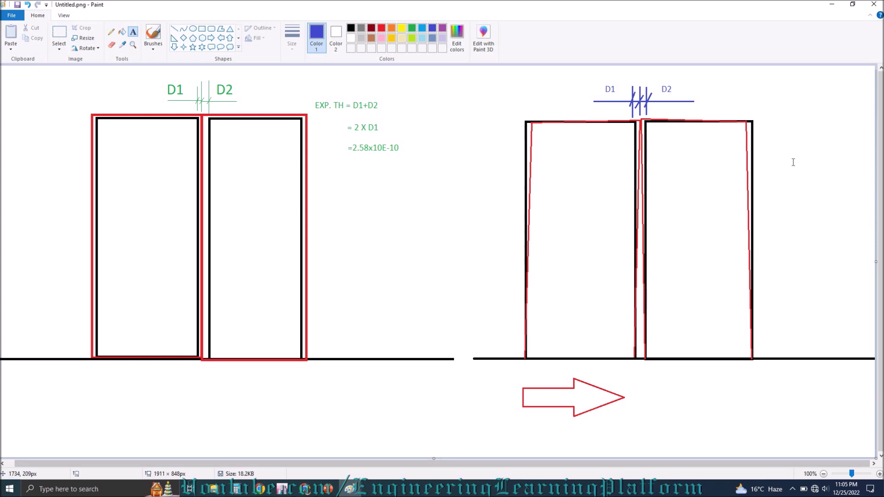
# Type the note 'D1 = Cd x Drift' at the upper right of the drawing
pyautogui.click(765, 102)
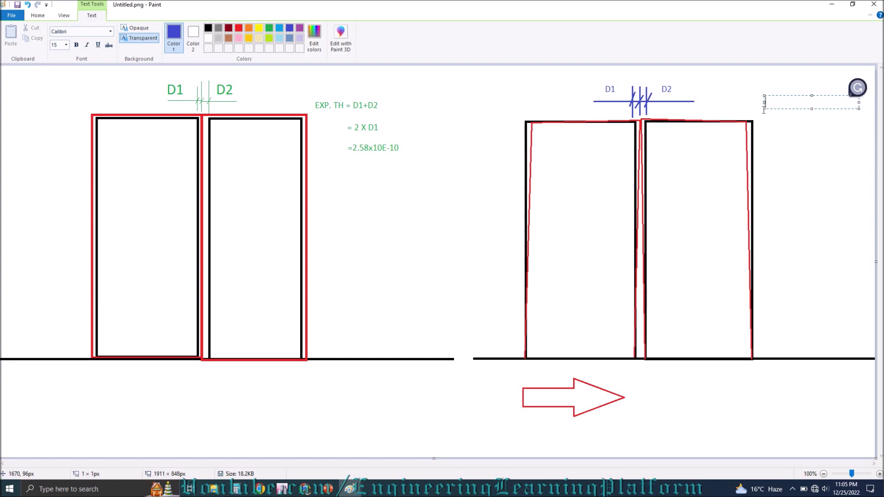
pyautogui.write('Drift')
pyautogui.hotkey('ctrl', 'z')
pyautogui.press('BackSpace')
pyautogui.press('BackSpace')
pyautogui.press('BackSpace')
pyautogui.press('BackSpace')
pyautogui.write('D1 = Cd x Drif')
pyautogui.write('t')
pyautogui.press('Return')
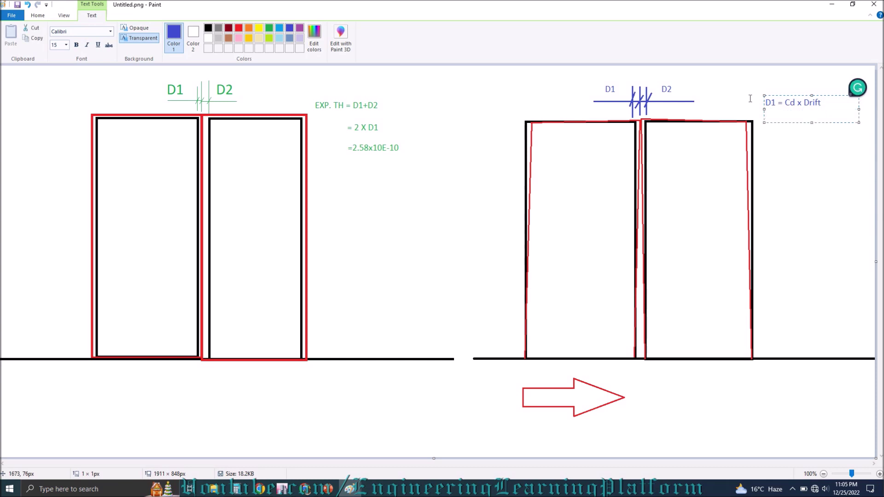
pyautogui.click(282, 488)
# Read Cd = 5.5 in the EX Drift load pattern's seismic parameters, then close both dialogs
pyautogui.click(66, 16)
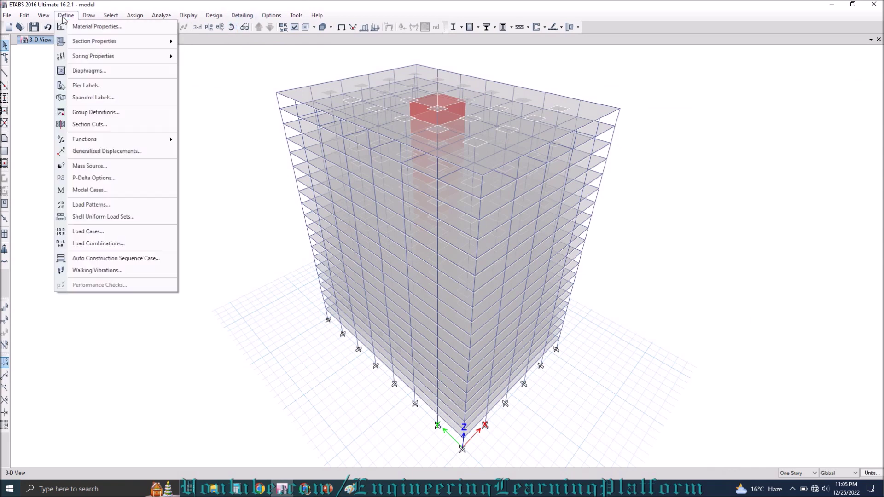
pyautogui.click(117, 208)
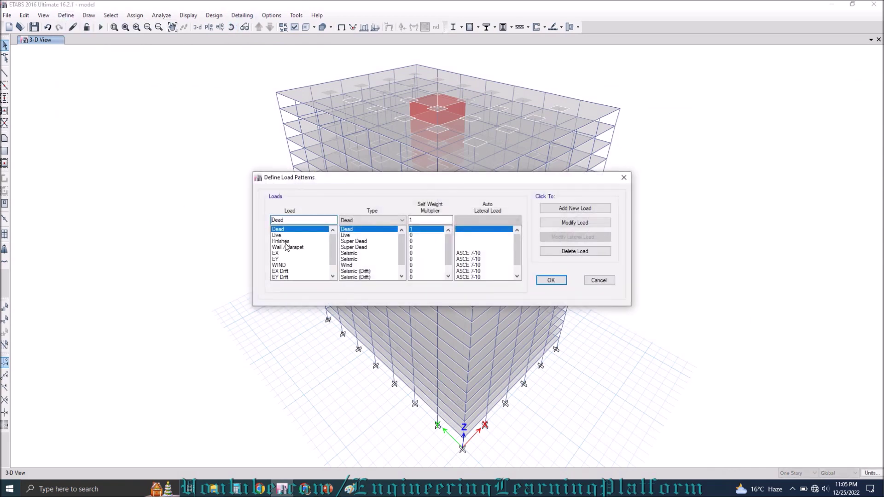
pyautogui.click(283, 271)
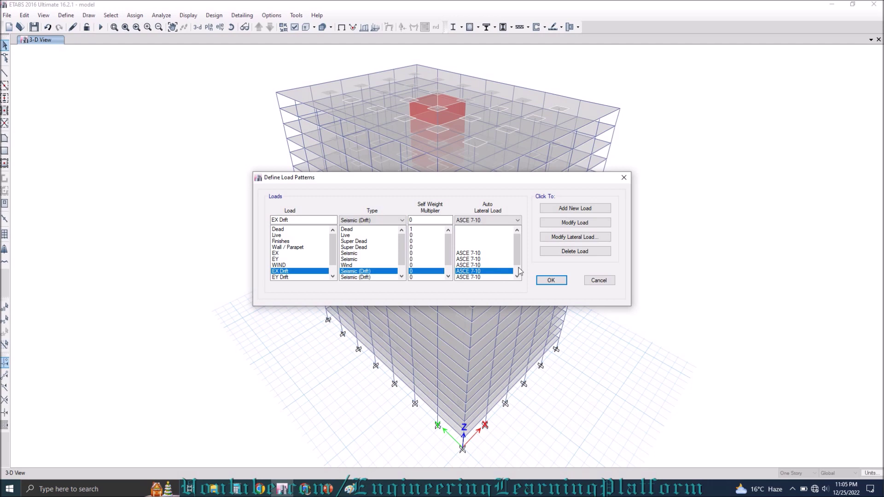
pyautogui.click(571, 239)
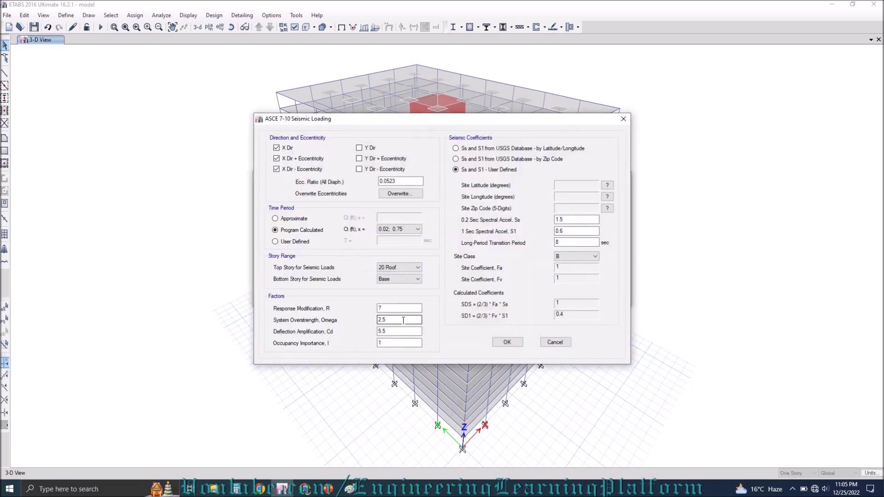
pyautogui.moveTo(387, 330); pyautogui.dragTo(368, 332)
pyautogui.click(555, 342)
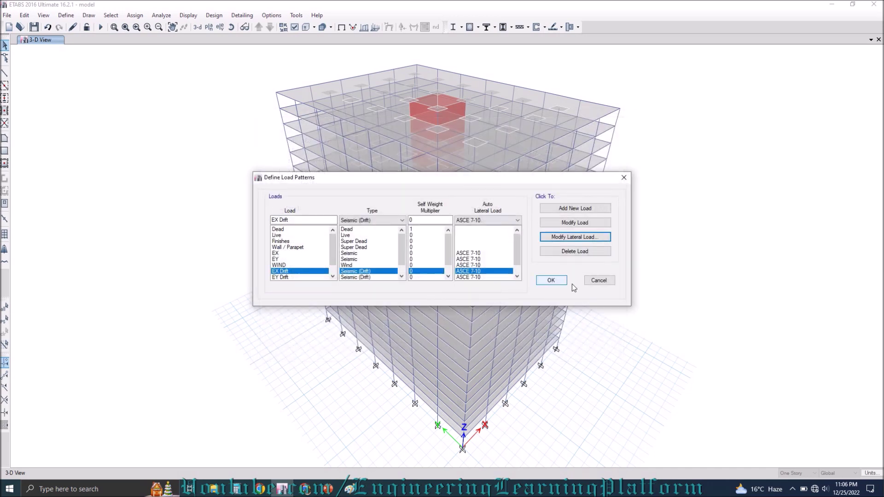
pyautogui.click(598, 282)
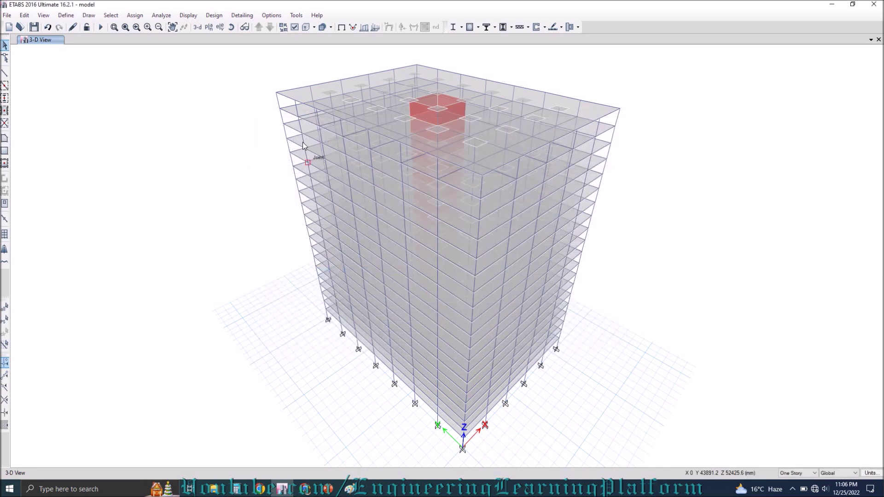
pyautogui.click(307, 490)
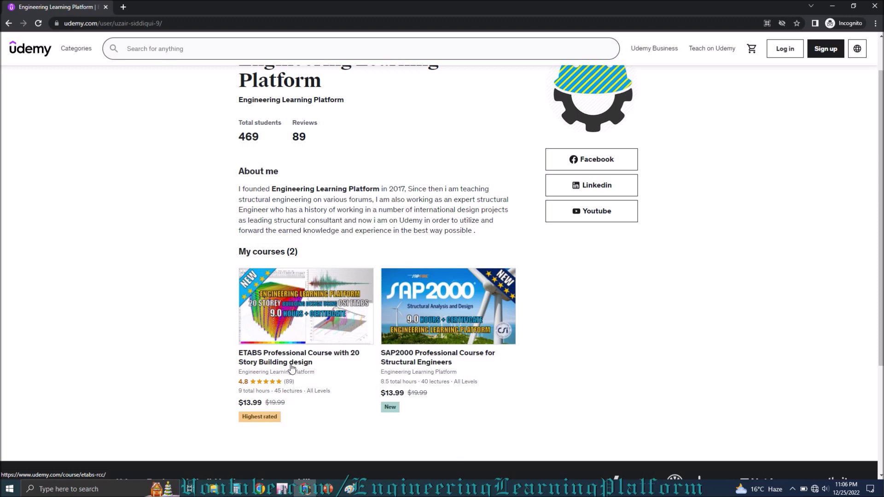
# Scroll through the Udemy instructor profile, then minimize the browser to reveal ETABS
pyautogui.scroll(1, 201, 329)
pyautogui.scroll(-1, 201, 330)
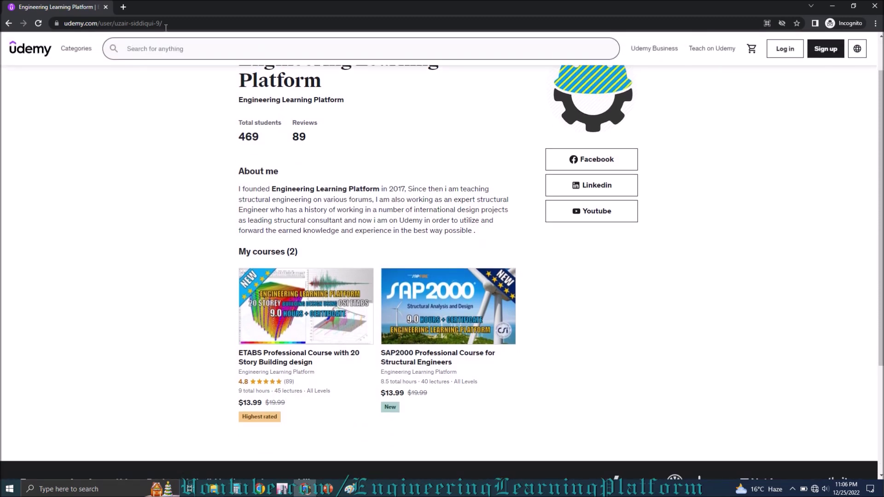
pyautogui.scroll(1, 233, 321)
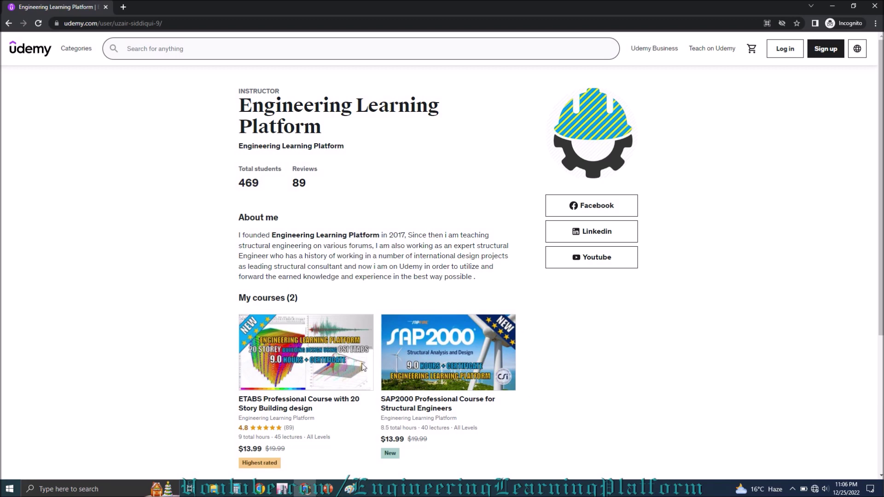
pyautogui.scroll(-1, 362, 367)
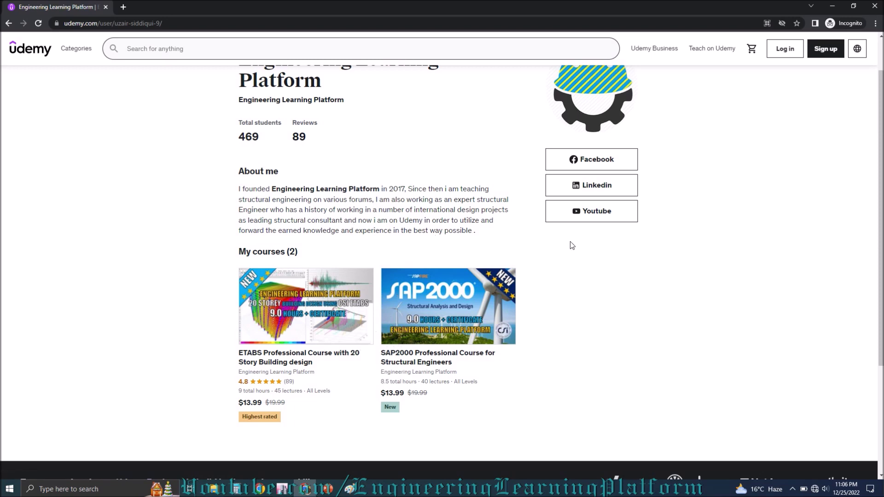
pyautogui.click(832, 6)
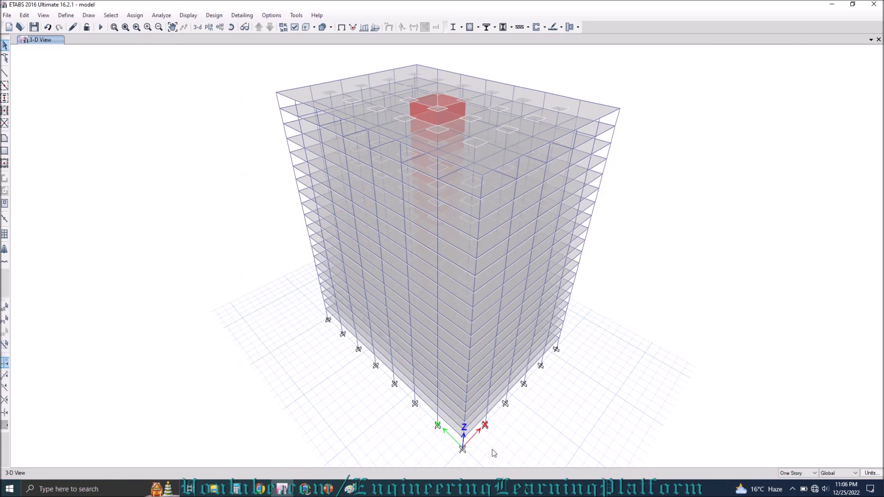
# Add the line 'Seimic joint thickness = 2xD1' below the formula and widen the text box
pyautogui.click(349, 489)
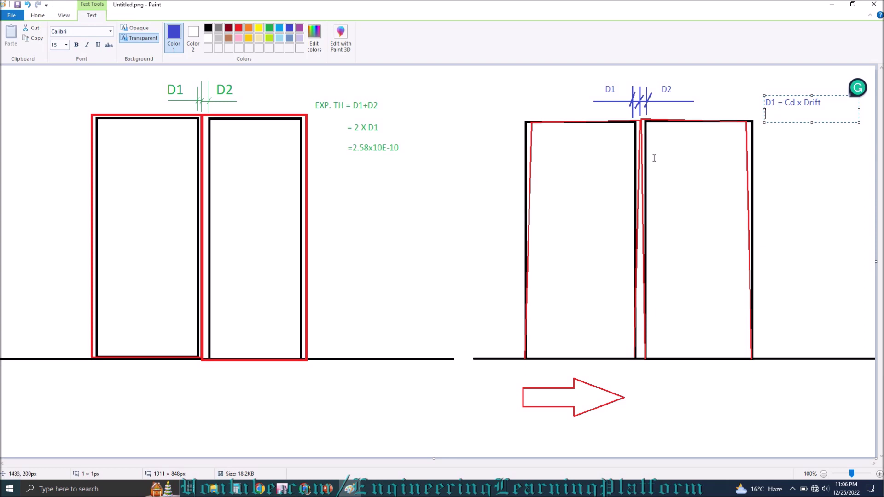
pyautogui.write('Seimic joint thickness = ')
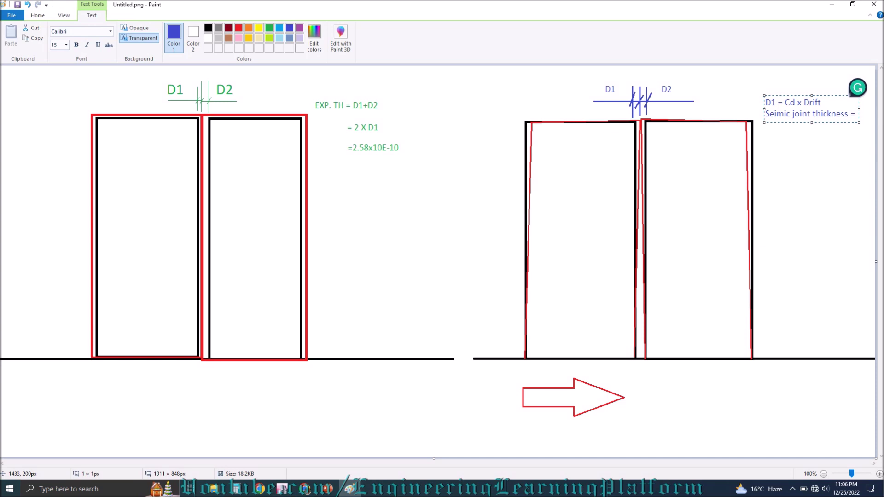
pyautogui.write('2xD1')
pyautogui.moveTo(858, 114); pyautogui.dragTo(876, 112)
# Set the whole note to font size 10 and move it down beside the drifted buildings
pyautogui.hotkey('ctrl', 'a')
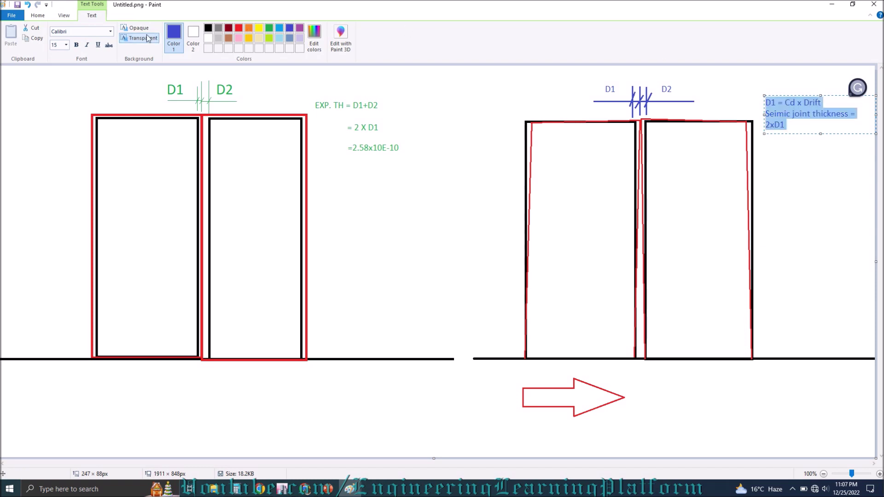
pyautogui.click(54, 44)
pyautogui.write('10')
pyautogui.press('Return')
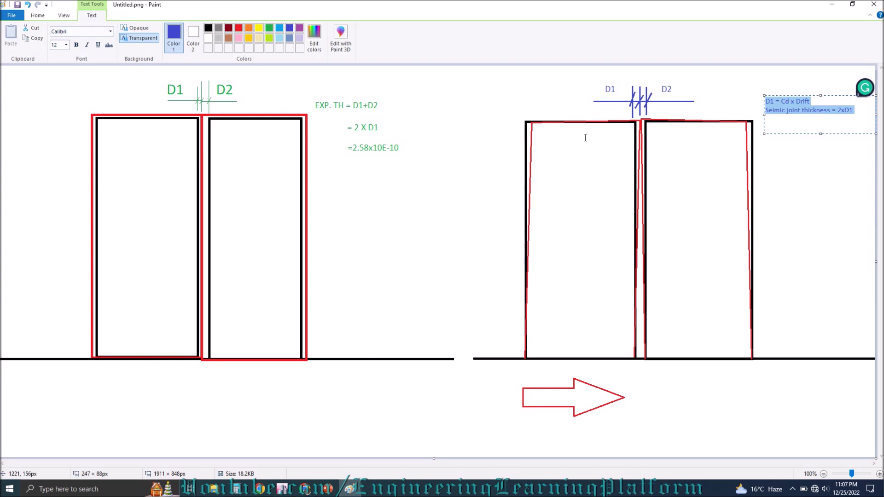
pyautogui.moveTo(782, 96); pyautogui.dragTo(776, 139)
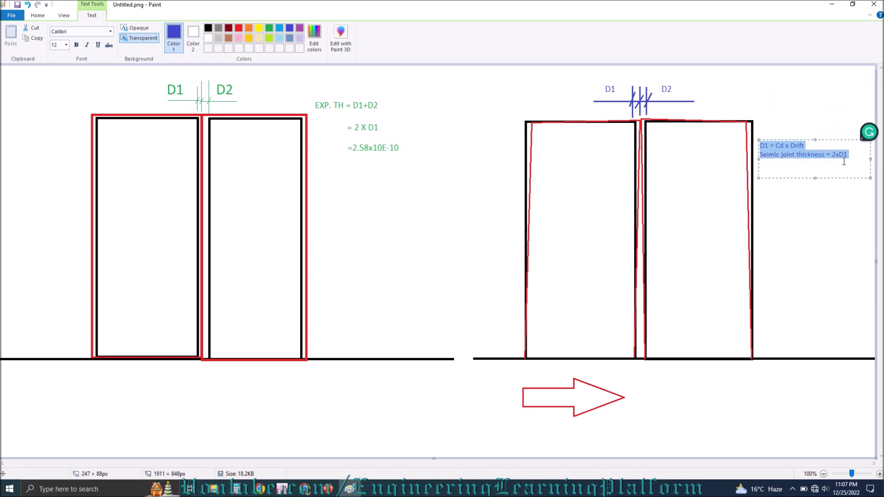
pyautogui.click(818, 114)
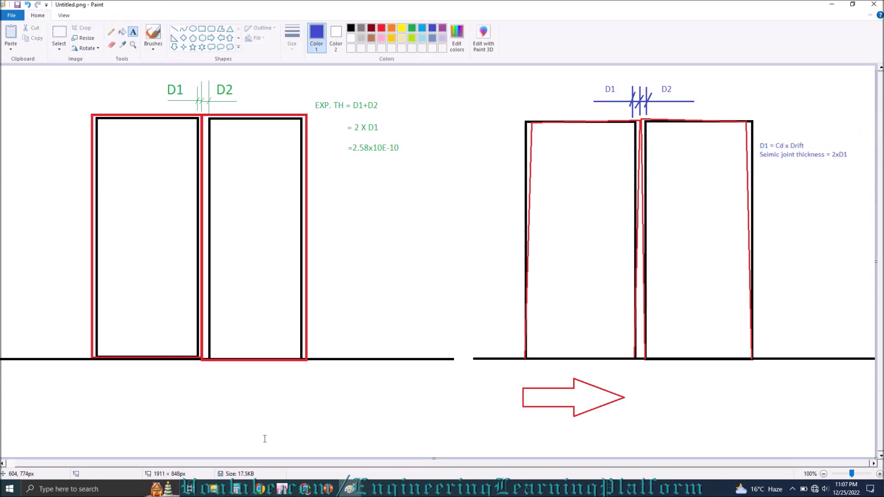
pyautogui.click(289, 492)
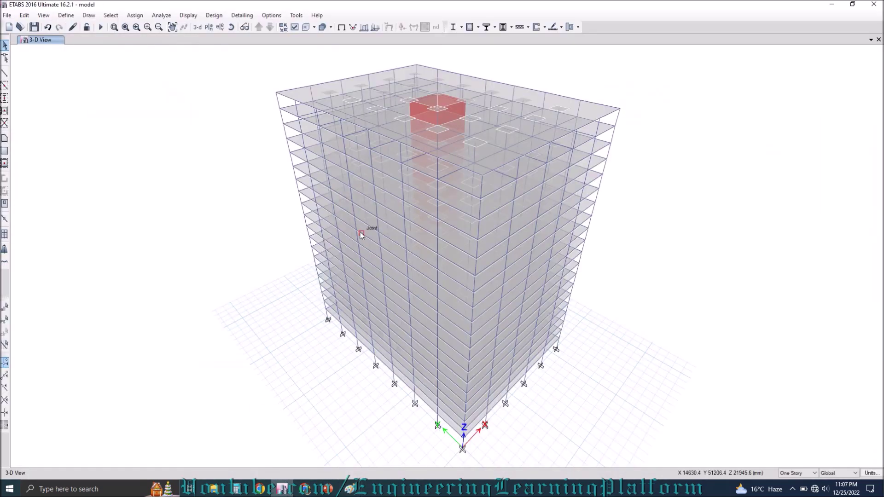
pyautogui.click(60, 15)
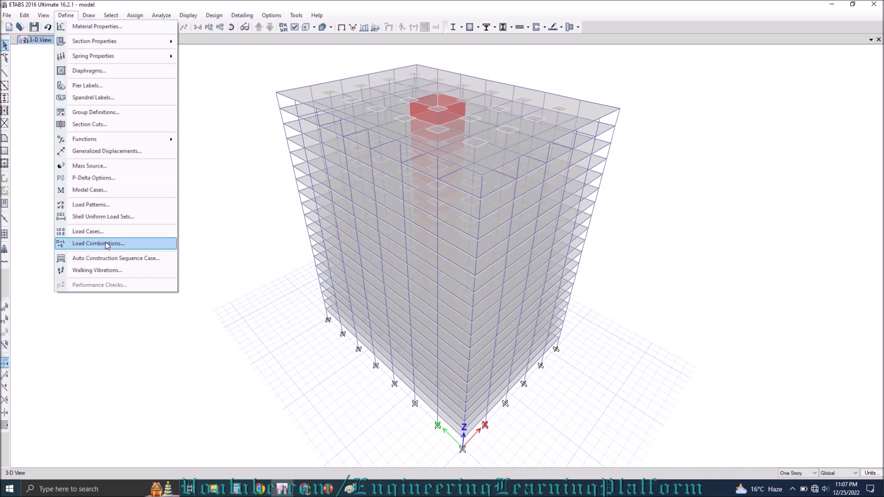
pyautogui.click(114, 230)
pyautogui.click(319, 279)
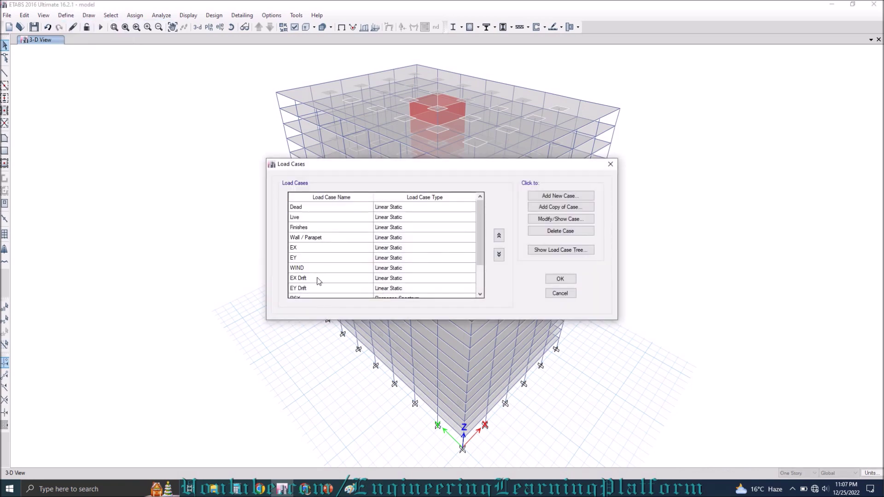
pyautogui.scroll(-2, 320, 278)
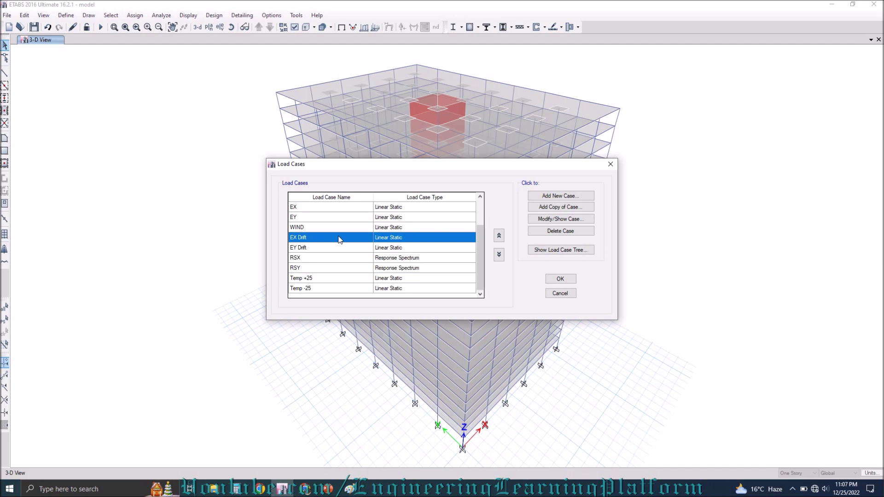
pyautogui.click(539, 220)
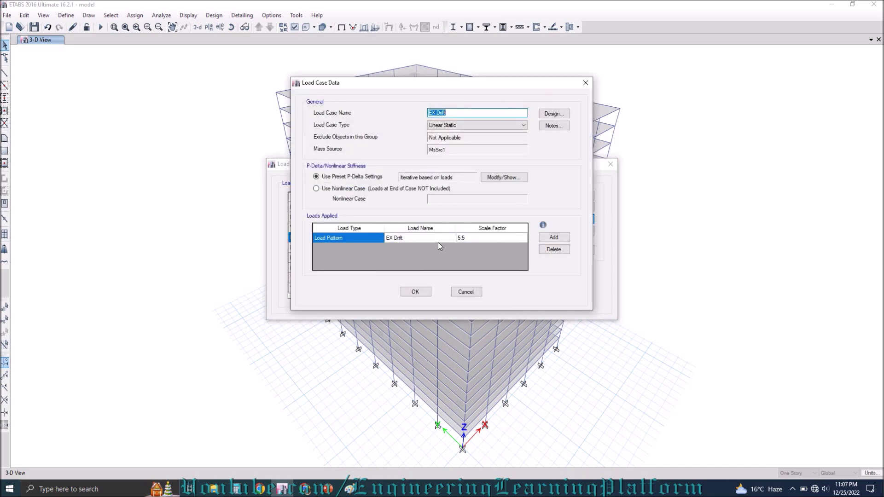
pyautogui.click(469, 239)
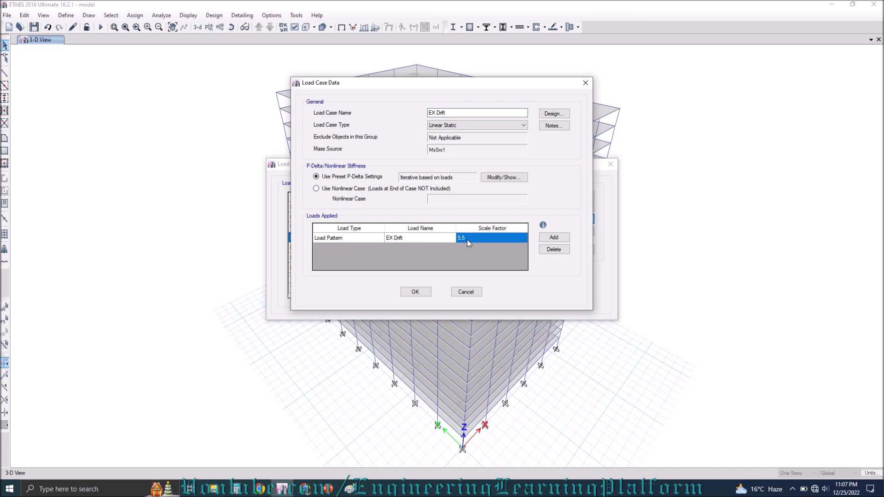
pyautogui.click(414, 292)
pyautogui.click(554, 281)
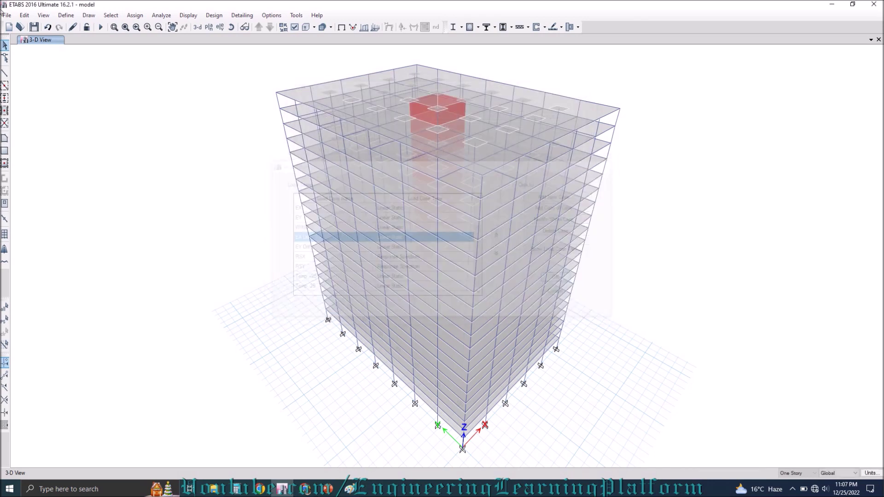
pyautogui.click(66, 15)
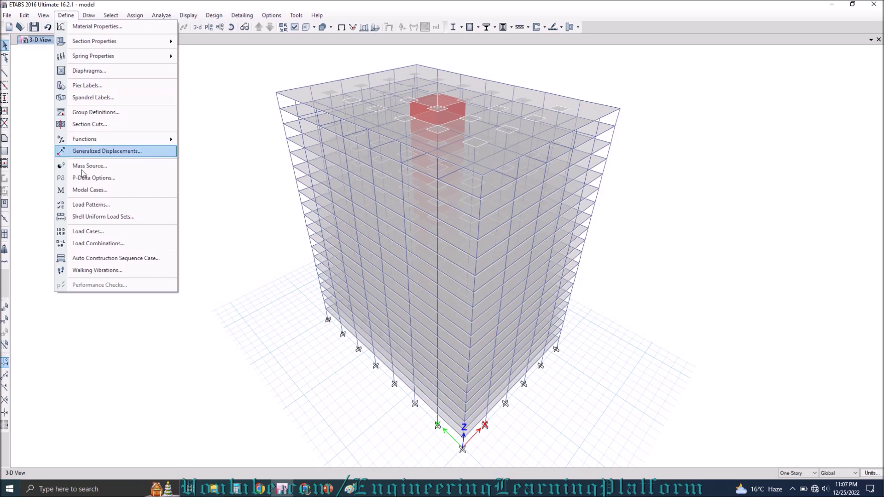
pyautogui.click(94, 230)
pyautogui.click(561, 295)
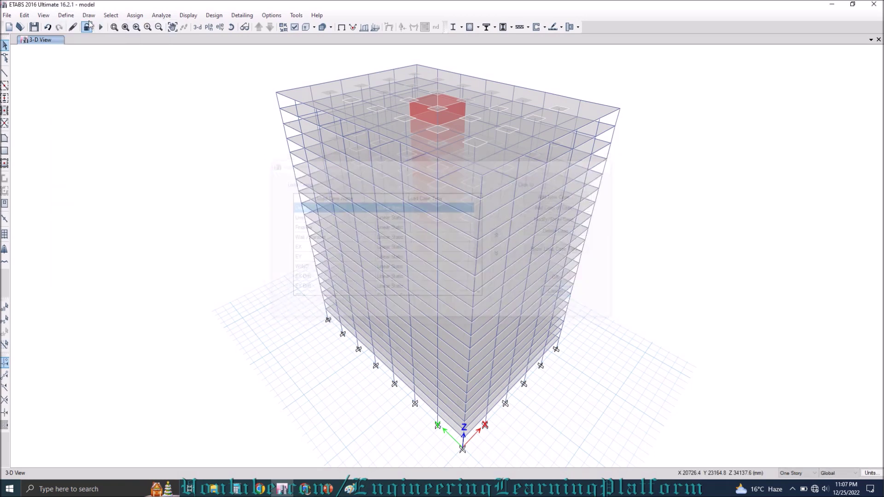
pyautogui.click(66, 15)
pyautogui.click(109, 203)
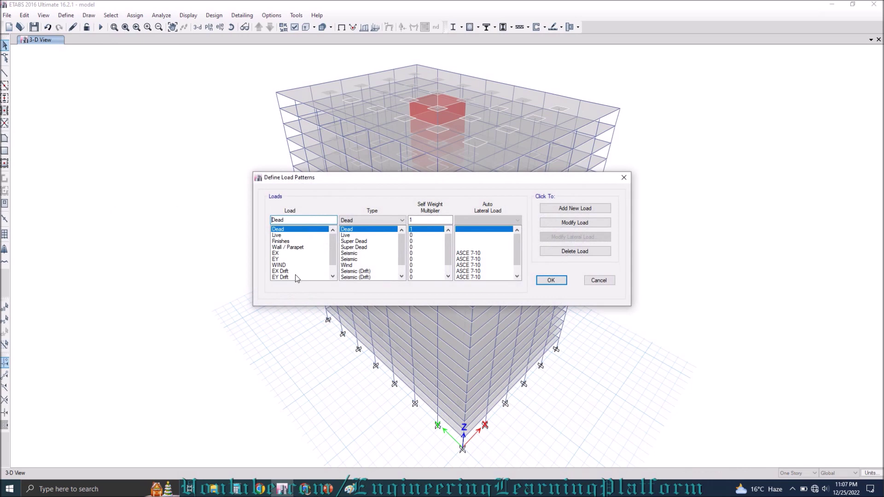
pyautogui.click(296, 271)
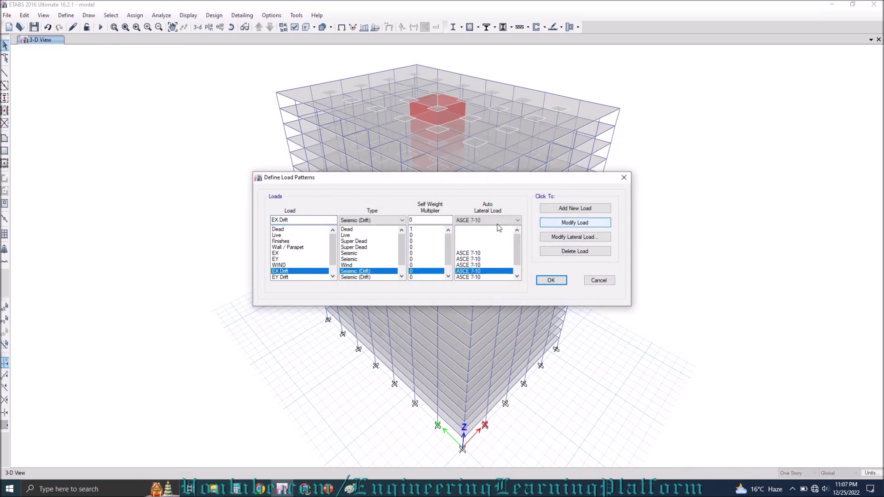
pyautogui.click(302, 254)
pyautogui.click(575, 237)
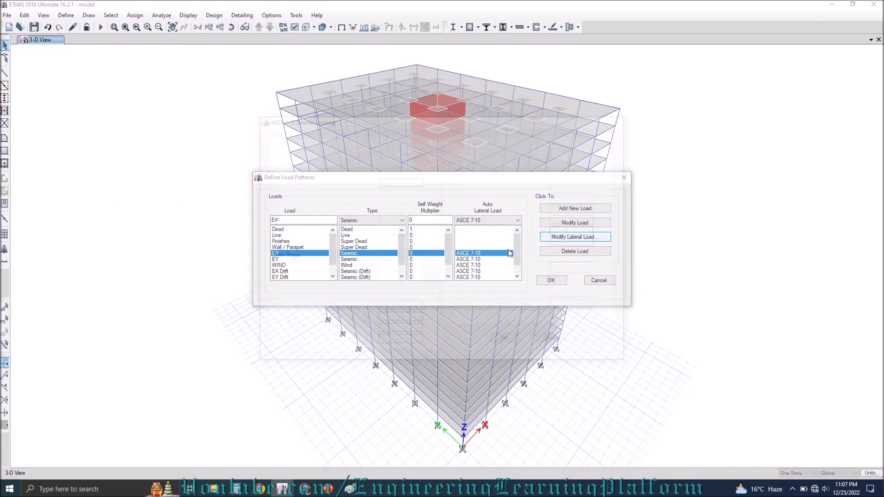
pyautogui.click(386, 332)
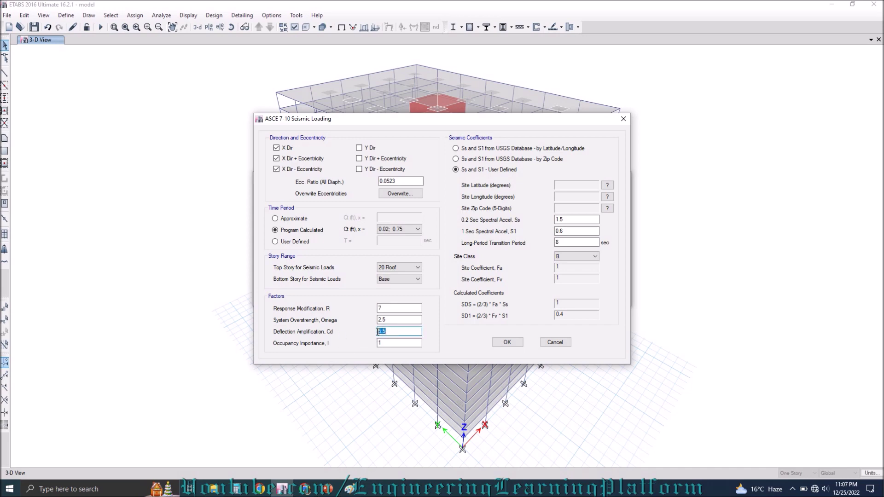
pyautogui.click(506, 342)
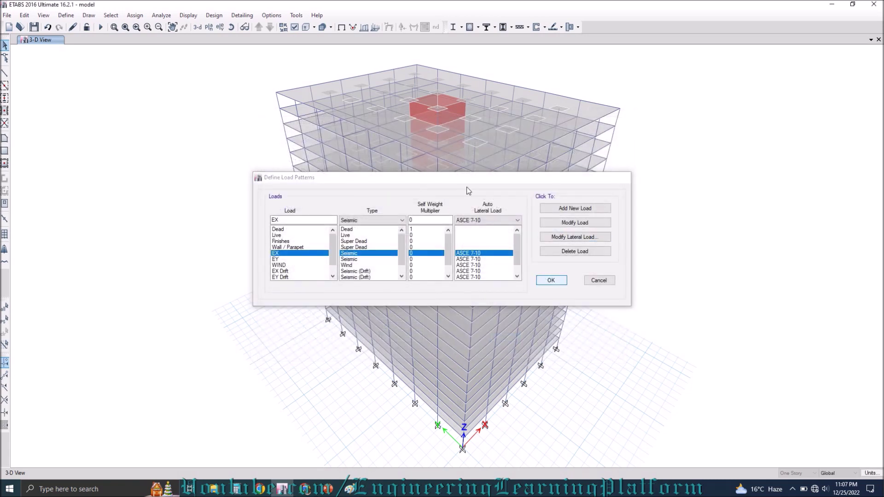
pyautogui.press('Return')
pyautogui.click(66, 16)
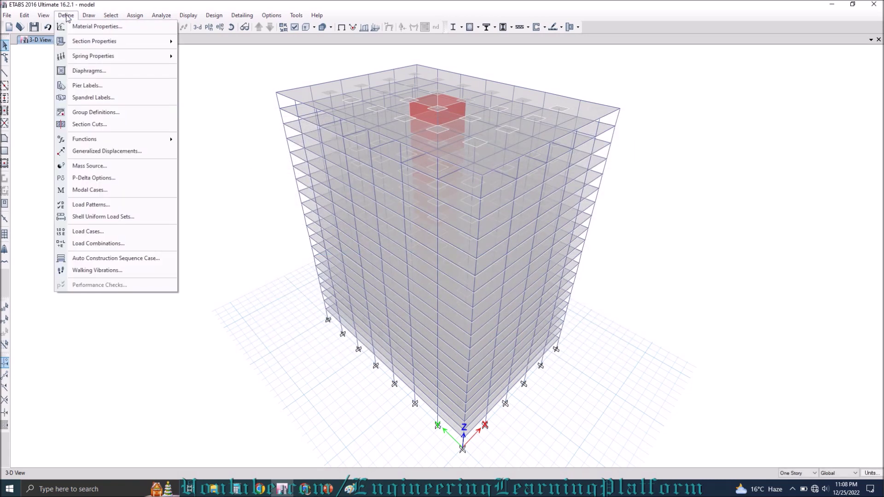
# Review the EY Drift and EX Drift load cases, keeping EX Drift's 5.5 scale factor unchanged
pyautogui.click(88, 231)
pyautogui.click(303, 289)
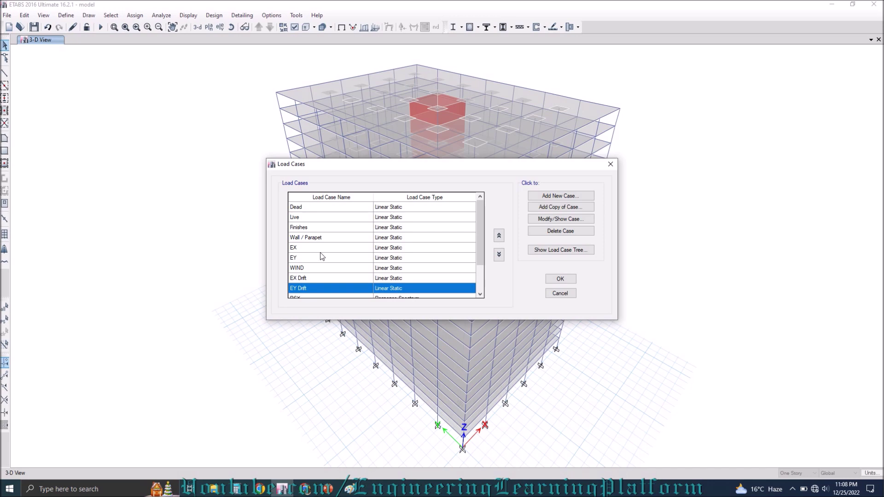
pyautogui.click(565, 219)
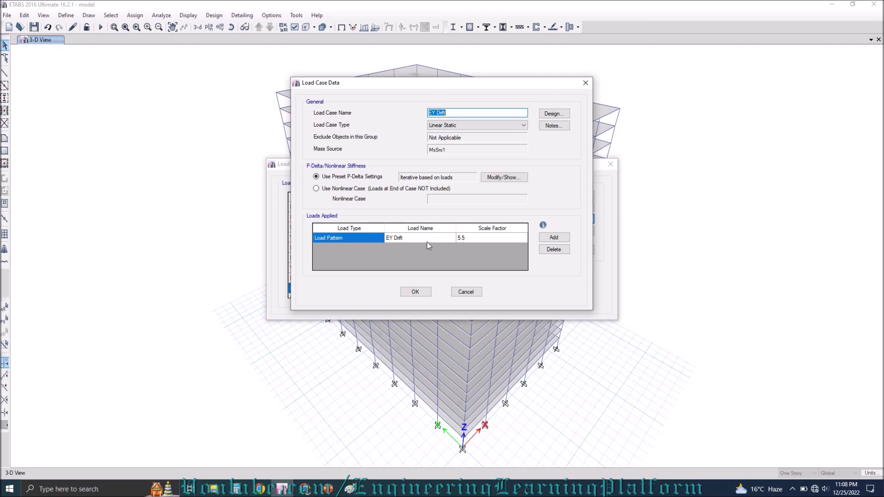
pyautogui.click(415, 292)
pyautogui.click(330, 278)
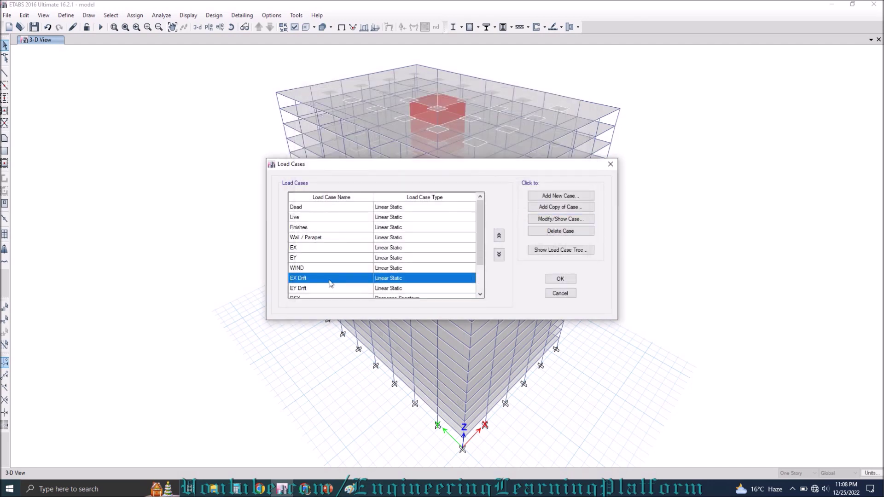
pyautogui.click(560, 219)
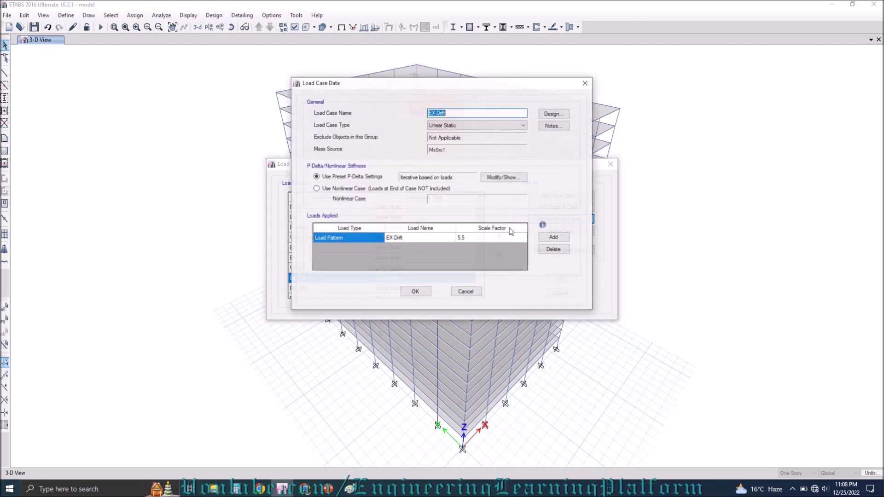
pyautogui.click(415, 291)
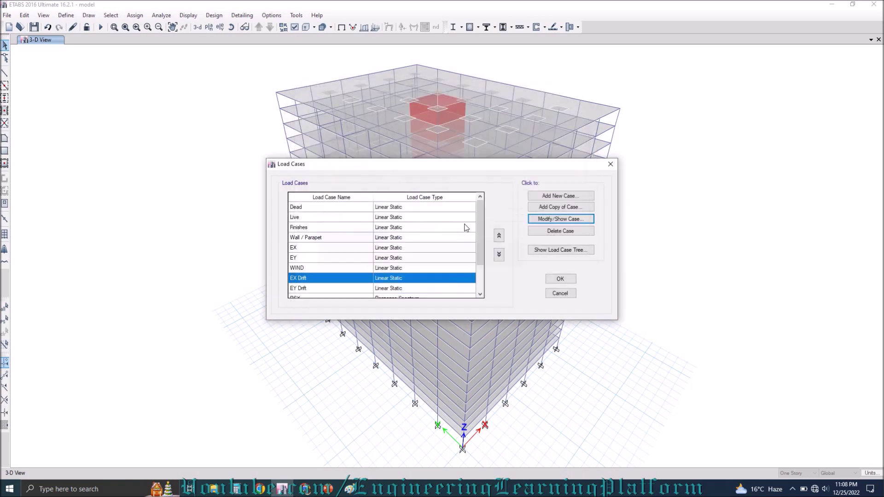
# Confirm the load case list, run the analysis, and bring the Paint sketch back
pyautogui.click(557, 280)
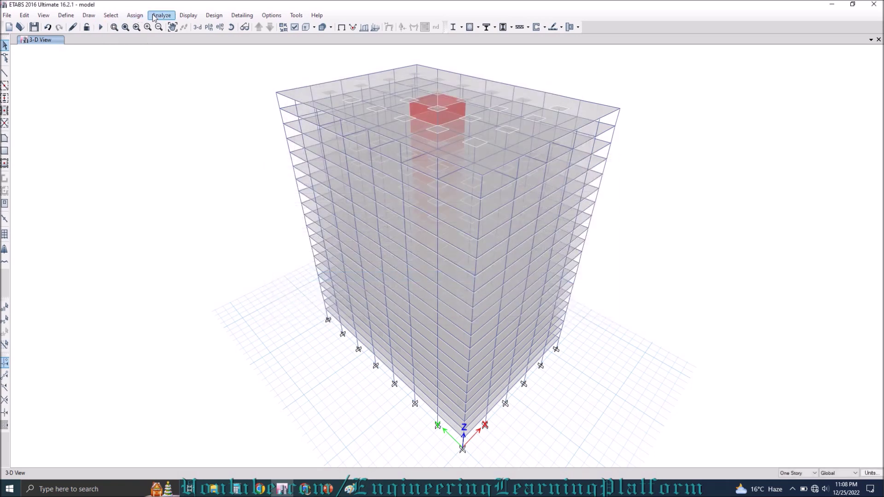
pyautogui.click(101, 27)
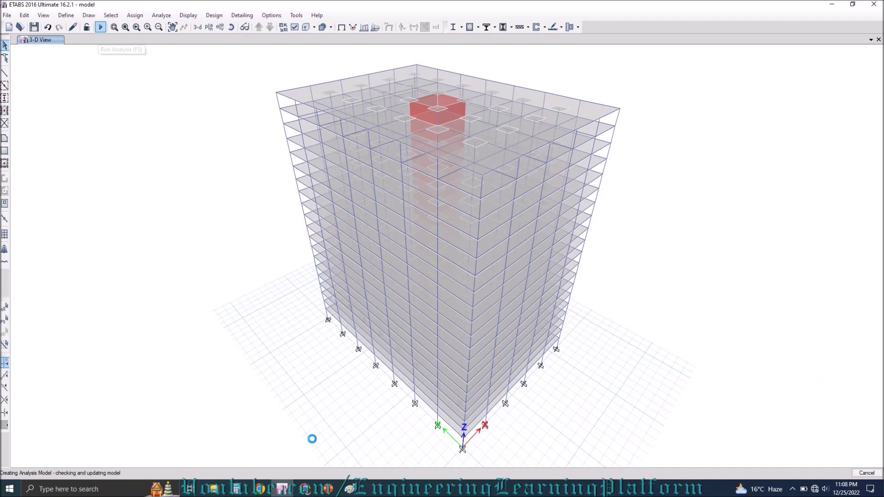
pyautogui.click(349, 490)
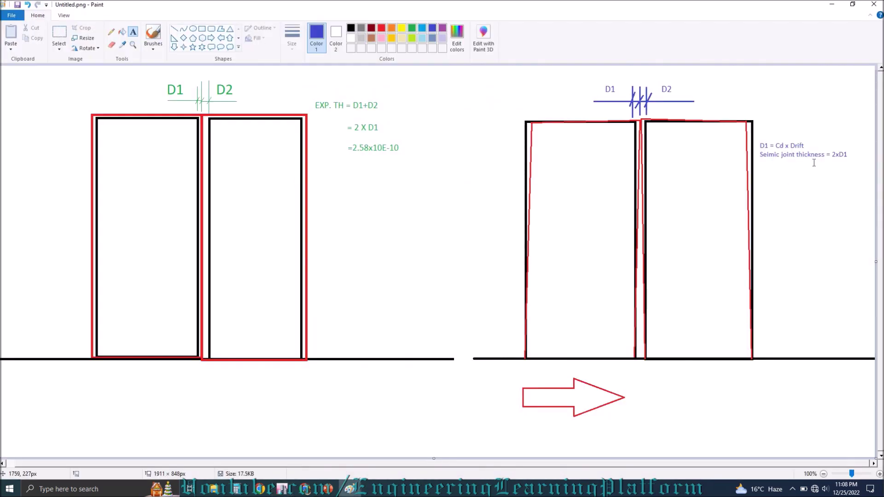
# Discard an empty text box on the building sketch and return to the ETABS model
pyautogui.click(791, 214)
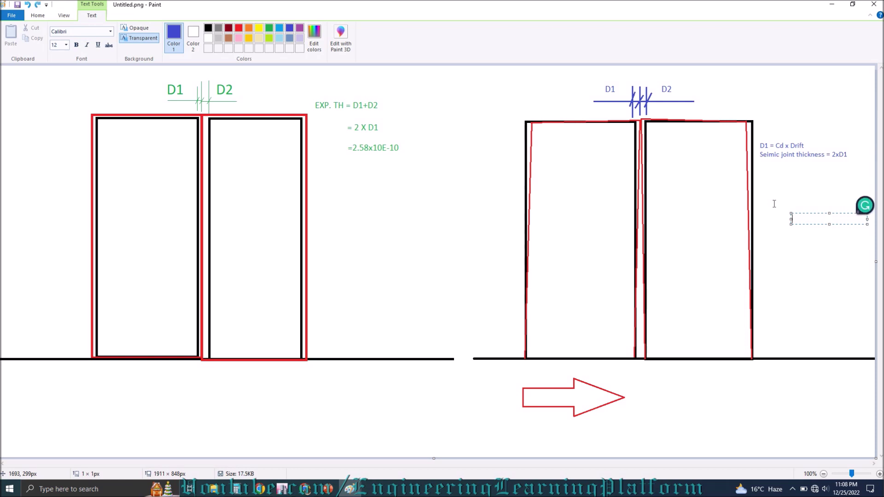
pyautogui.click(781, 235)
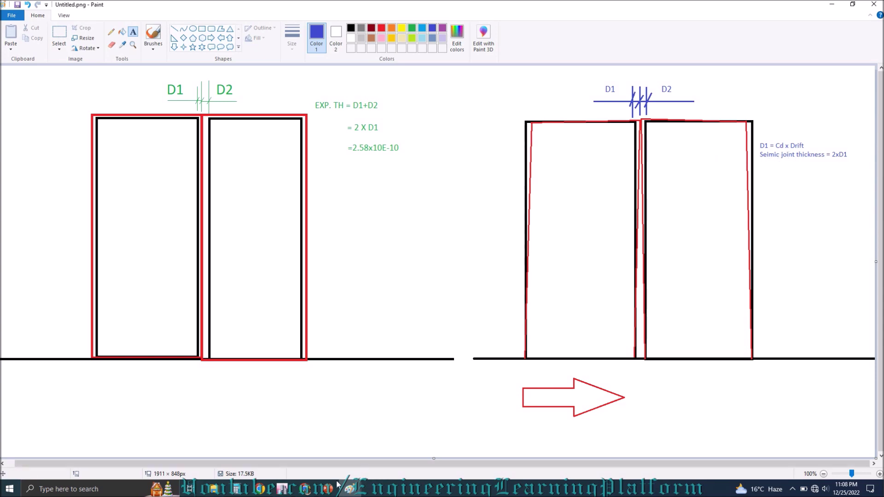
pyautogui.click(306, 489)
pyautogui.click(305, 488)
pyautogui.click(282, 488)
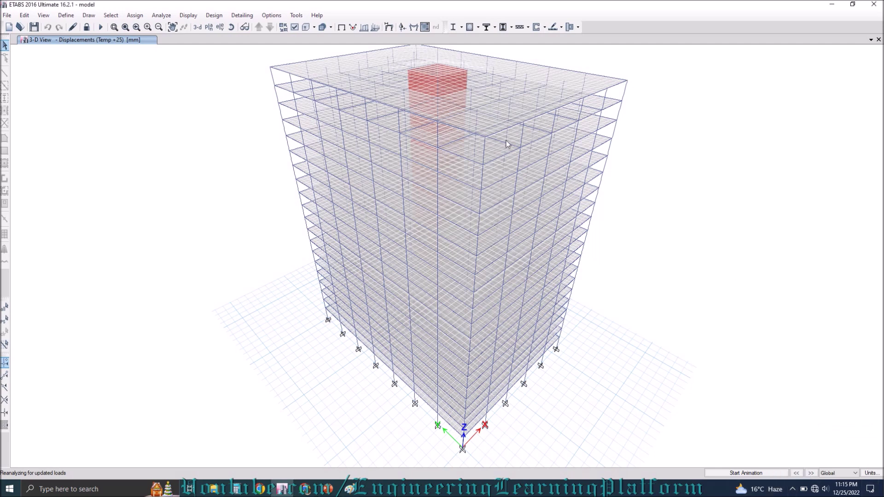
# Run the analysis, then pick Diaphragm Center of Mass Displacements under Analysis > Results > Displacements
pyautogui.click(388, 28)
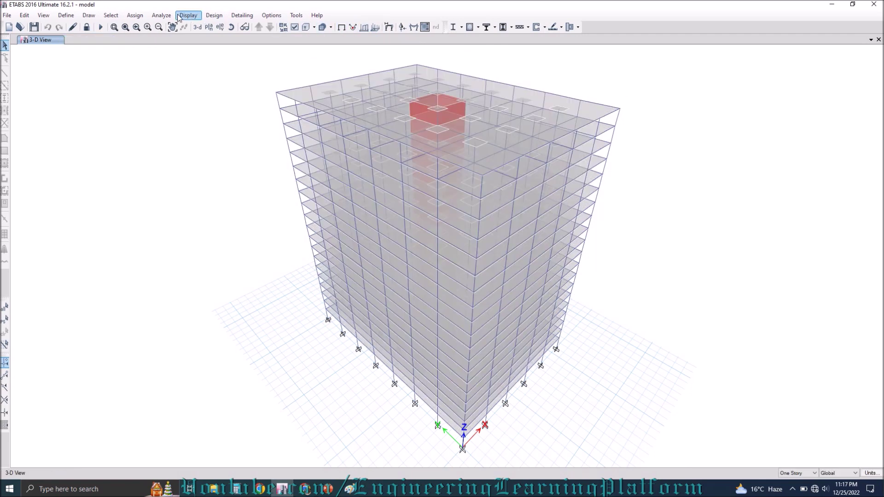
pyautogui.click(189, 15)
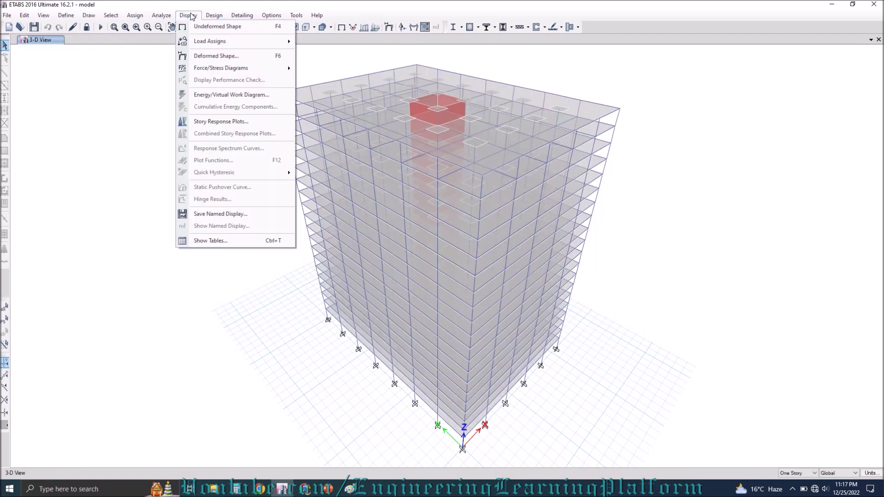
pyautogui.click(256, 243)
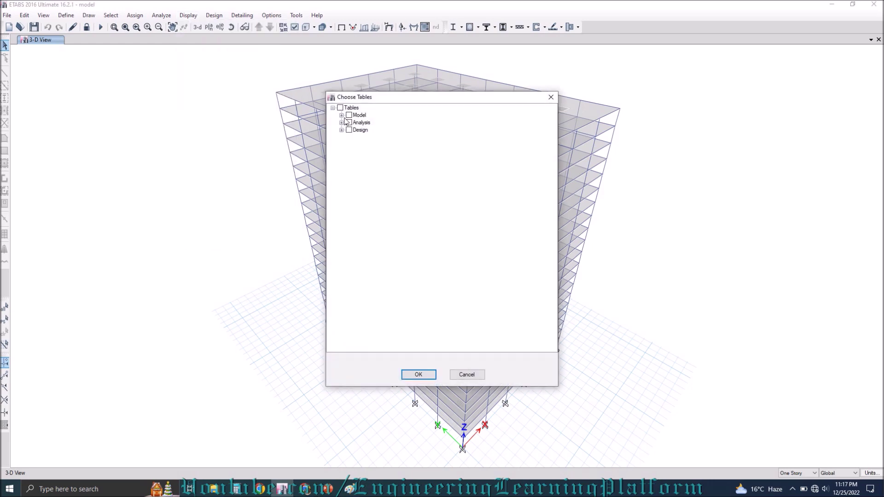
pyautogui.click(341, 122)
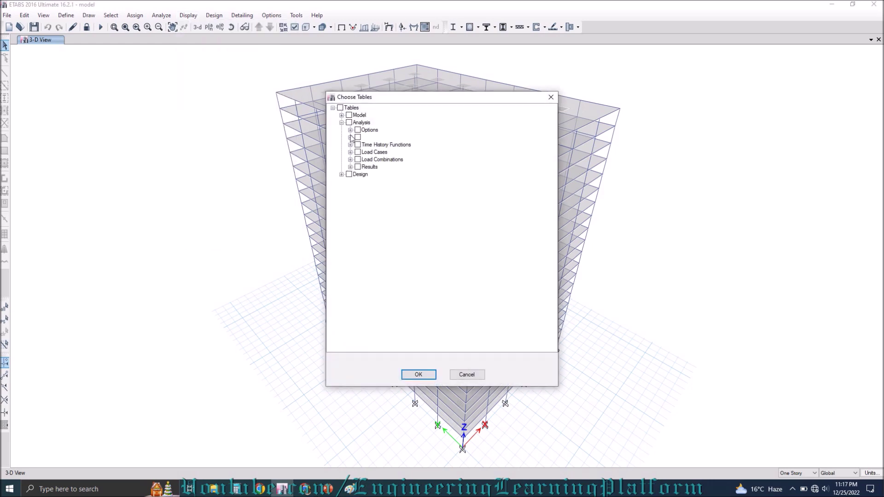
pyautogui.click(350, 167)
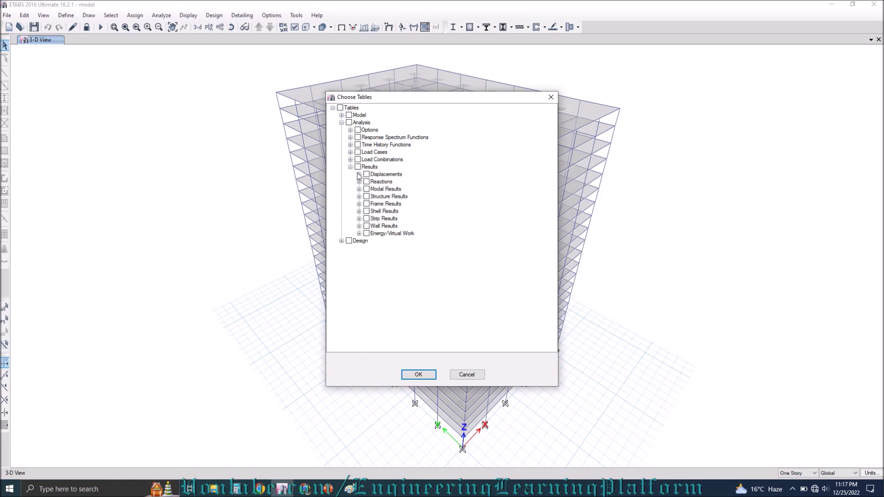
pyautogui.click(359, 175)
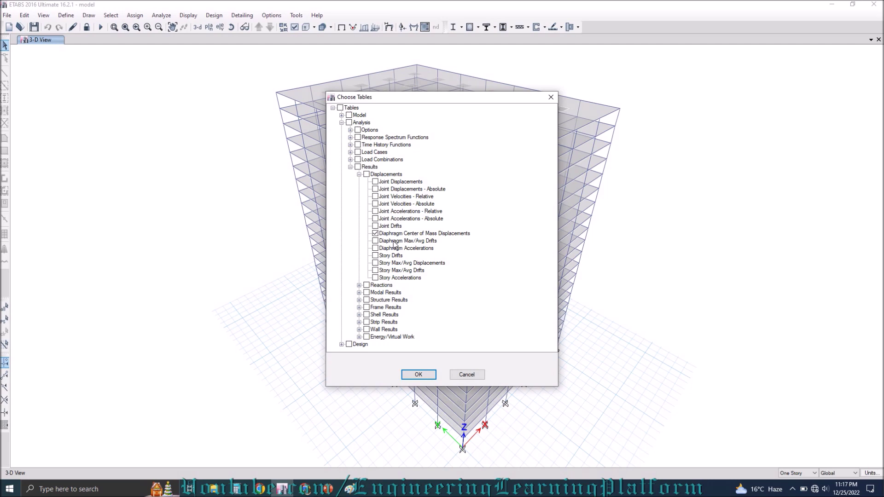
# Show the diaphragm displacement table enlarged and filtered to load cases EX Drift 1–3
pyautogui.click(426, 376)
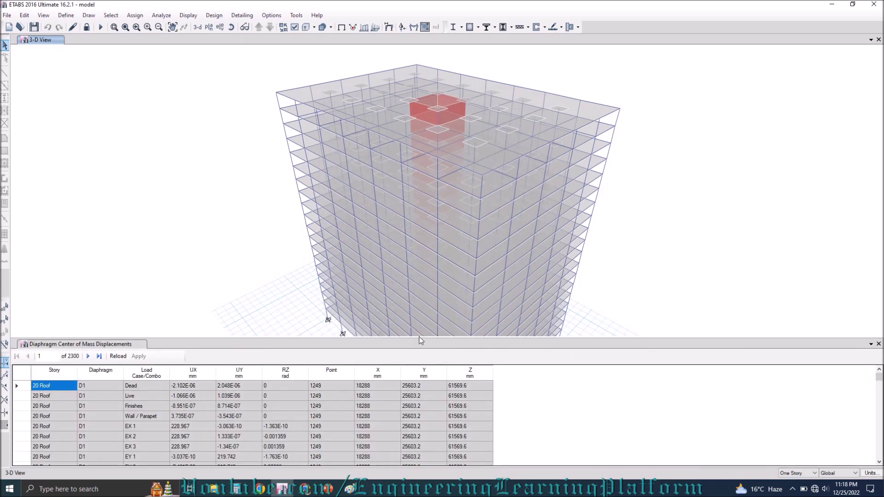
pyautogui.moveTo(419, 335); pyautogui.dragTo(401, 183)
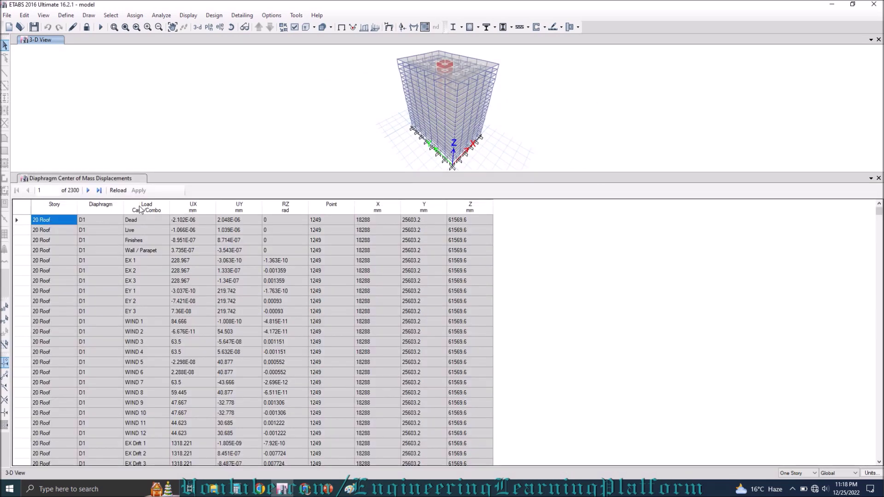
pyautogui.click(142, 208)
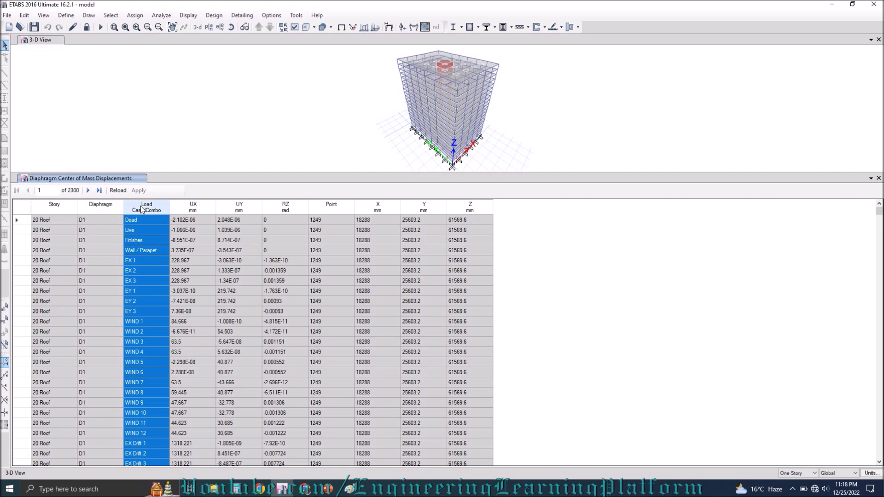
pyautogui.rightClick(142, 210)
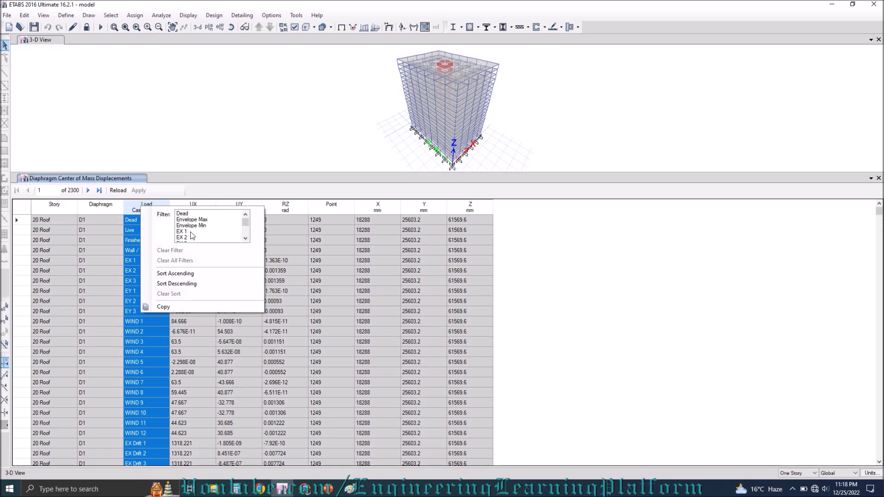
pyautogui.moveTo(192, 232)
pyautogui.mouseDown()
pyautogui.moveTo(197, 243)
pyautogui.moveTo(202, 231)
pyautogui.mouseUp()
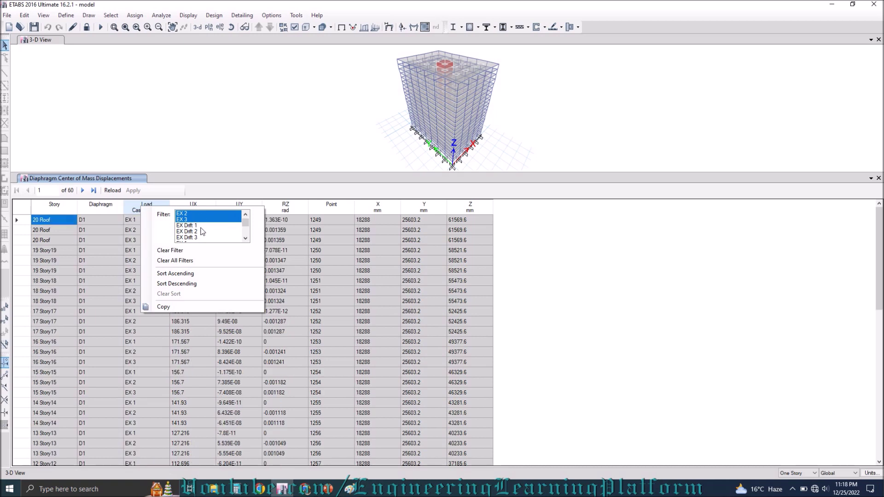
pyautogui.click(203, 227)
pyautogui.moveTo(203, 230); pyautogui.dragTo(205, 240)
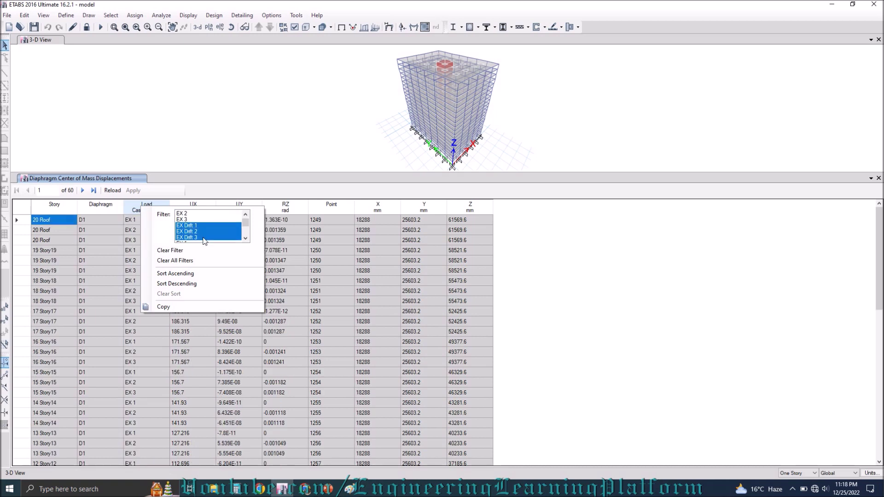
pyautogui.click(216, 190)
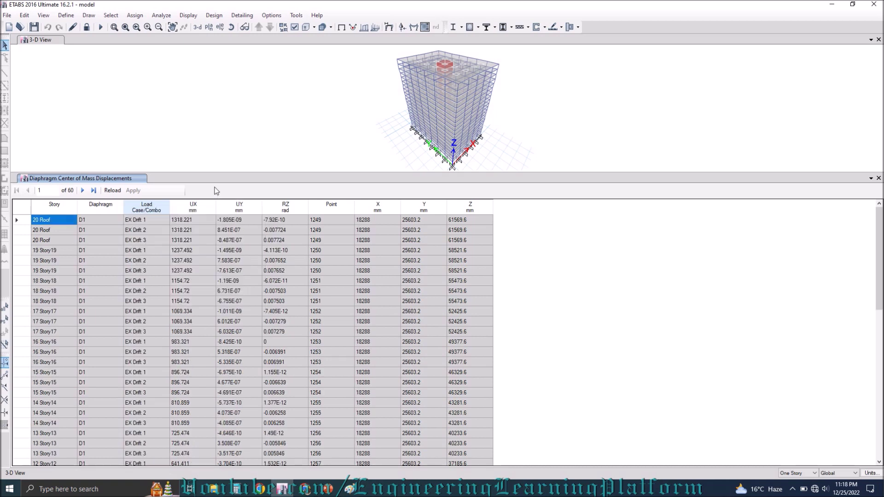
# Sort UX descending and select the 1318.221 mm roof displacement
pyautogui.click(193, 206)
pyautogui.rightClick(193, 206)
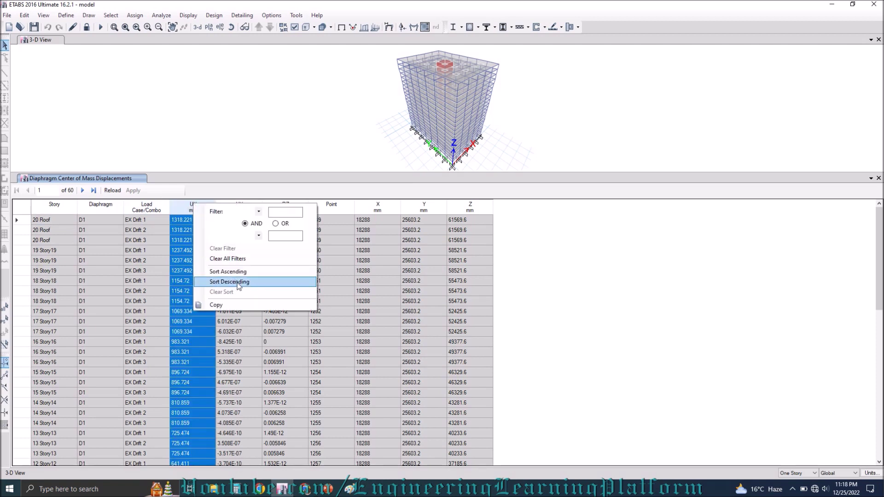
pyautogui.click(216, 280)
pyautogui.click(200, 209)
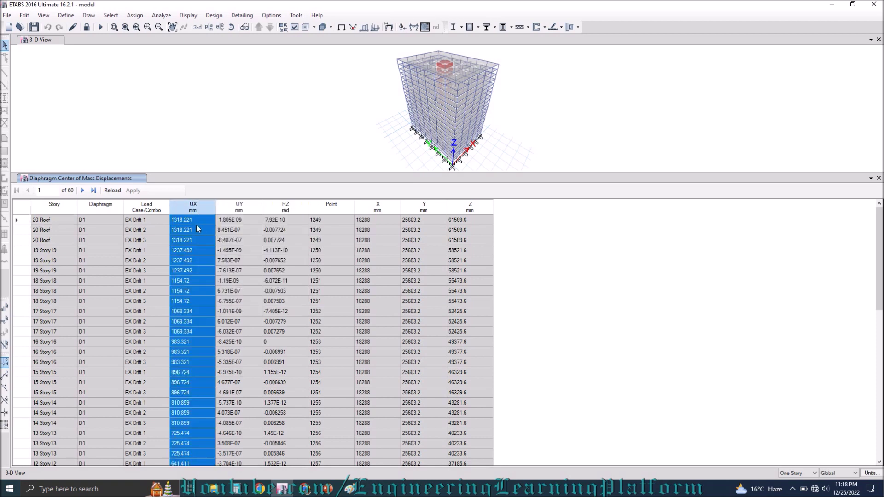
pyautogui.click(193, 220)
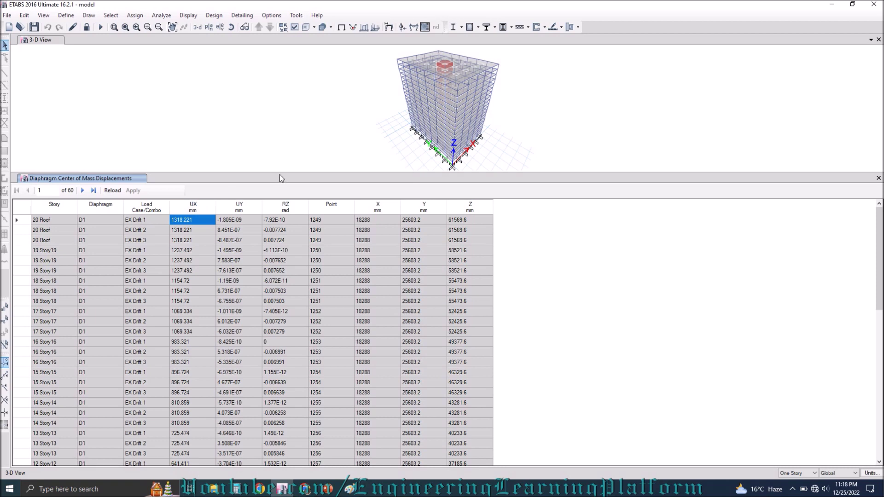
# Enlarge and orbit the 3-D view, then limit the table to EX 1–3 sorted by UX descending
pyautogui.moveTo(280, 175); pyautogui.dragTo(285, 318)
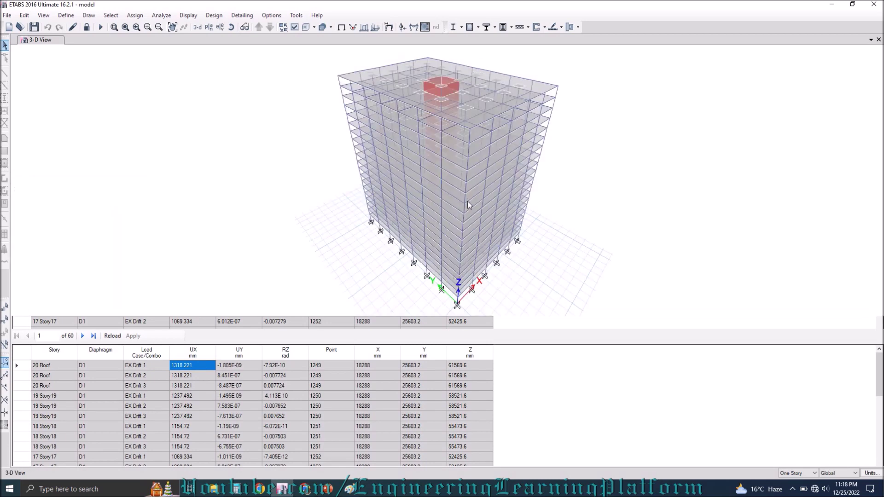
pyautogui.keyDown('shift'); pyautogui.moveTo(611, 199); pyautogui.dragTo(507, 177, button='middle'); pyautogui.keyUp('shift')
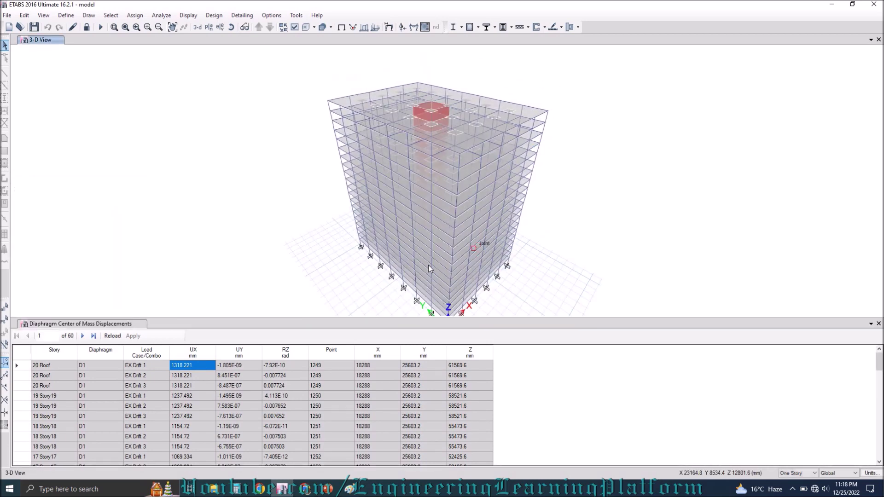
pyautogui.rightClick(146, 352)
pyautogui.moveTo(184, 366); pyautogui.dragTo(191, 375)
pyautogui.rightClick(196, 353)
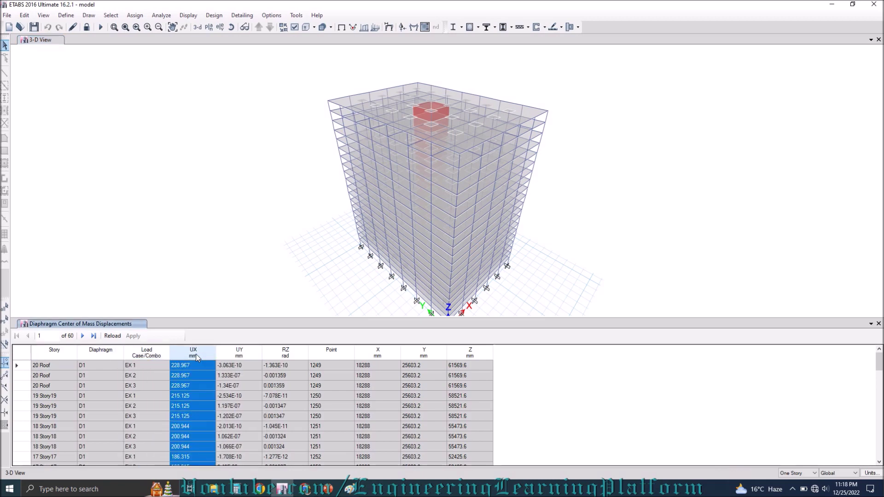
pyautogui.click(239, 433)
pyautogui.click(196, 358)
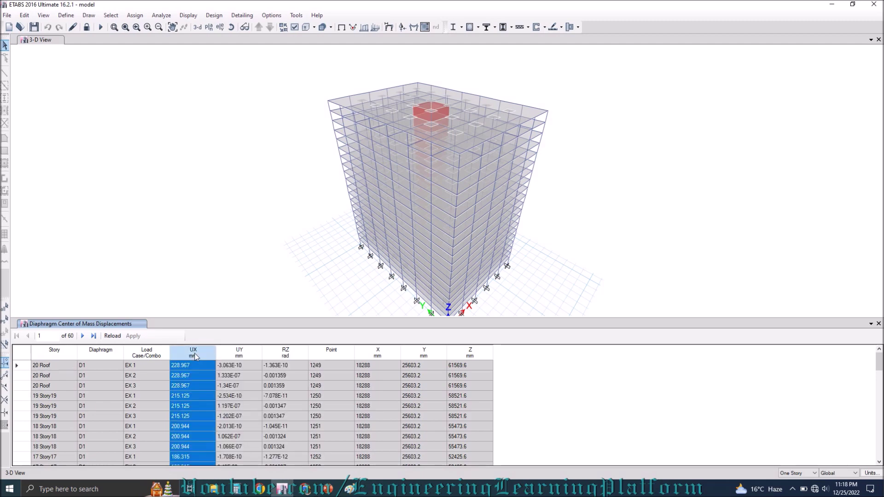
# Refilter Load Case/Combo to EX Drift 1–3, select UX roof drift 1318.221 mm, and switch to Paint
pyautogui.click(150, 352)
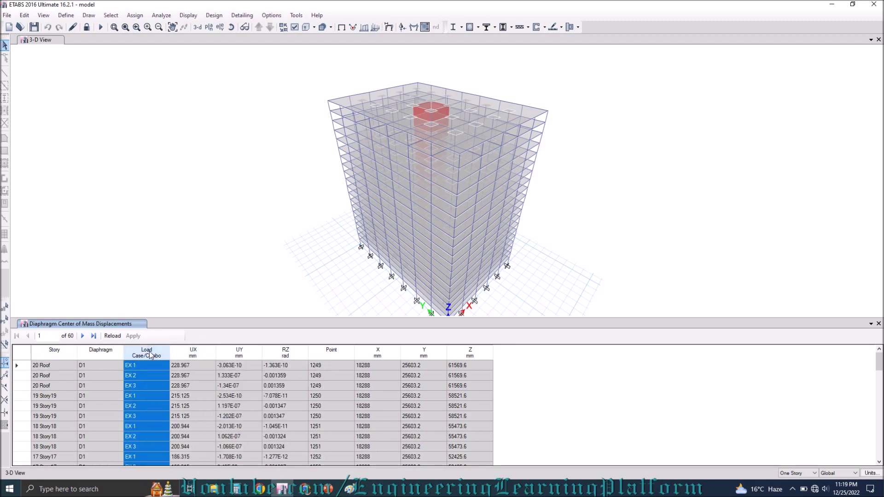
pyautogui.rightClick(149, 352)
pyautogui.click(212, 333)
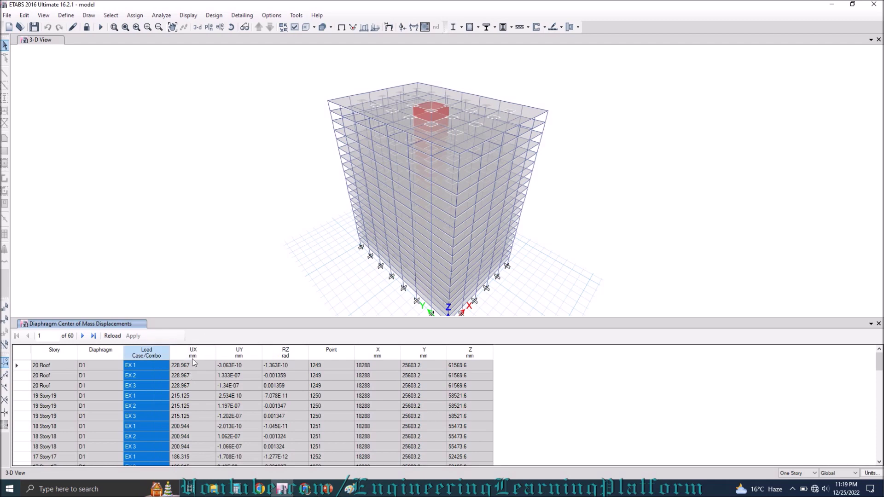
pyautogui.rightClick(156, 349)
pyautogui.scroll(-2, 223, 367)
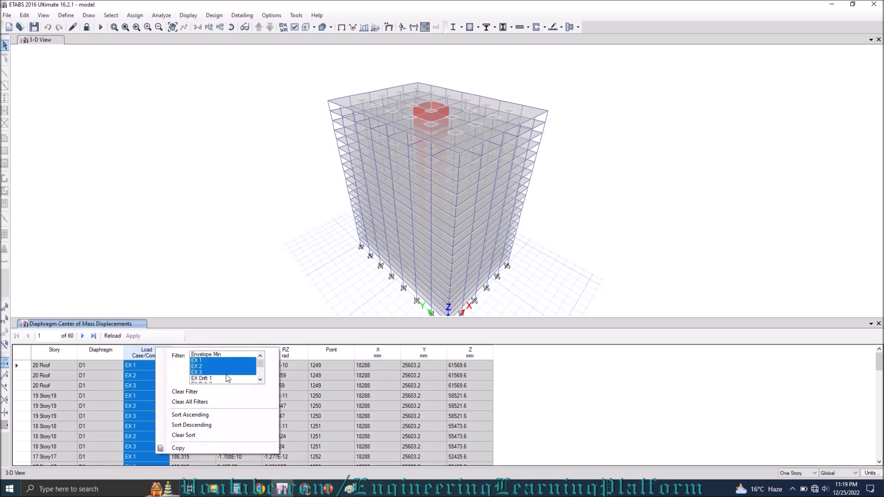
pyautogui.moveTo(223, 354); pyautogui.dragTo(223, 366)
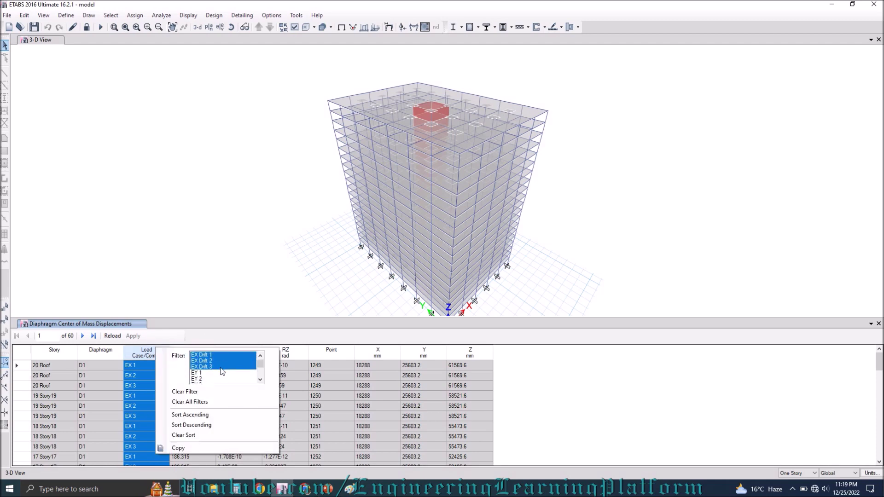
pyautogui.click(222, 337)
pyautogui.click(152, 355)
pyautogui.click(184, 356)
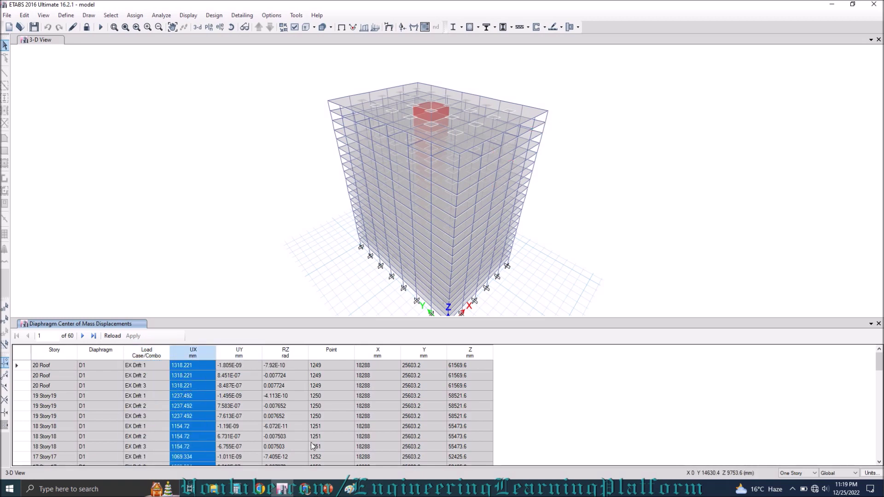
pyautogui.hotkey('alt', 'Tab')
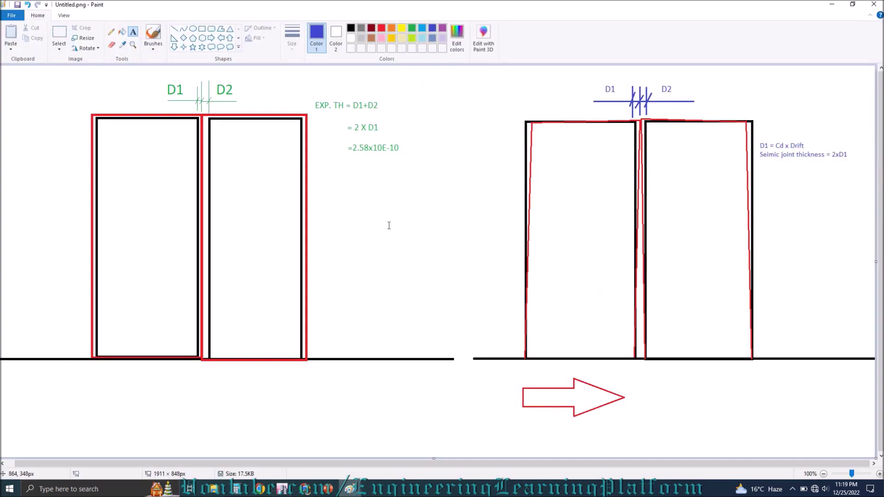
# Write '2xD1 = 1318*2 = 2636mm = 2650mm' below the seismic joint thickness formula
pyautogui.click(767, 171)
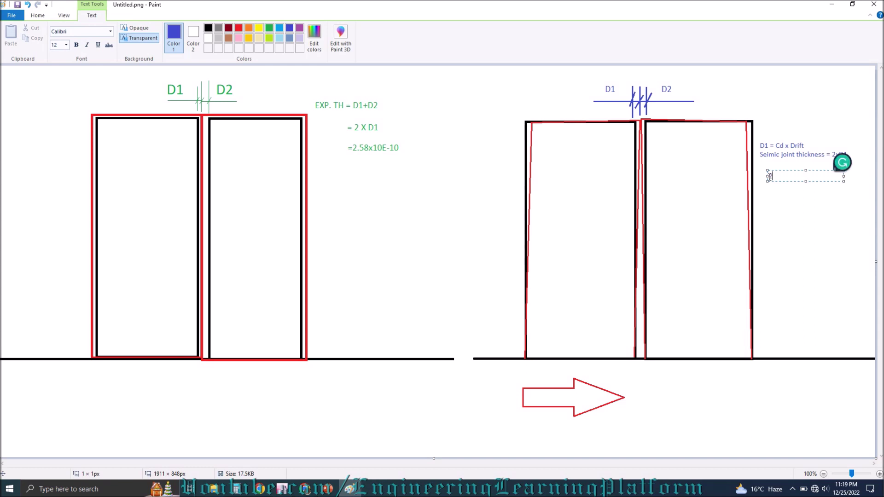
pyautogui.write('2x')
pyautogui.write('D1')
pyautogui.write('= 2xD')
pyautogui.write('8*')
pyautogui.write('mm =')
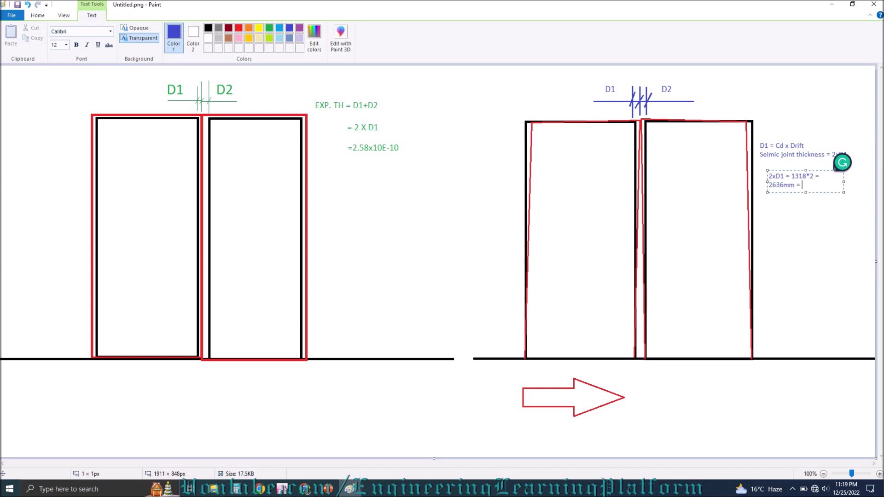
pyautogui.write('0mm')
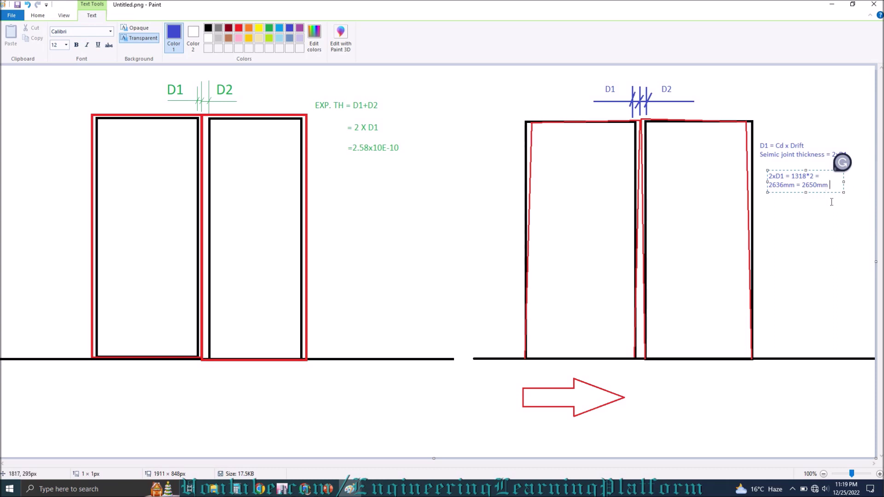
pyautogui.click(822, 216)
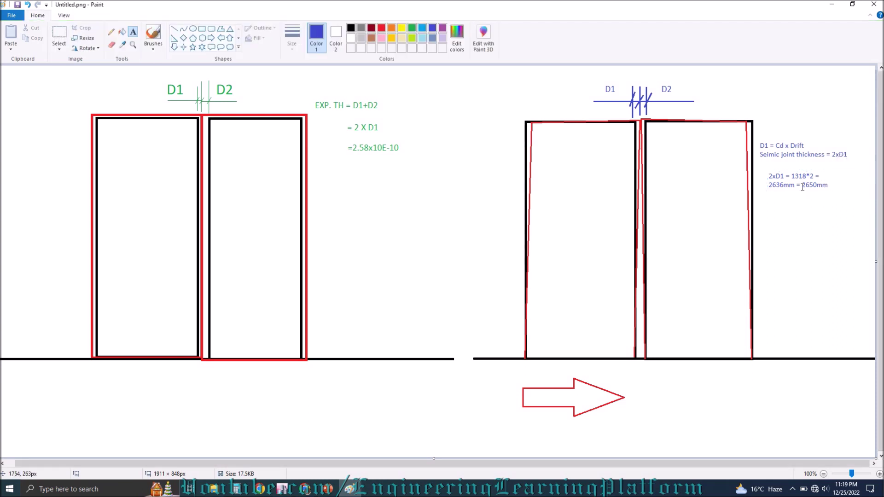
# Orbit the ETABS tower, close the Diaphragm Center of Mass Displacements table, and return to Paint
pyautogui.click(284, 488)
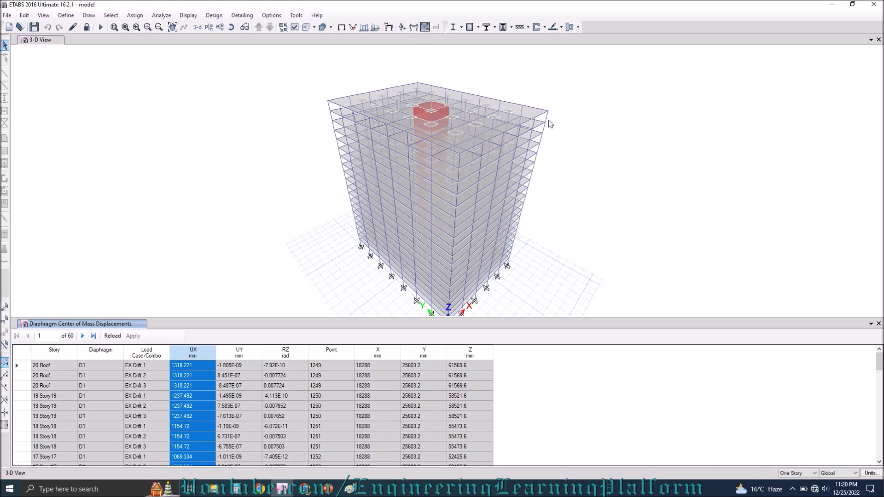
pyautogui.keyDown('shift'); pyautogui.moveTo(561, 159); pyautogui.dragTo(435, 201, button='middle'); pyautogui.keyUp('shift')
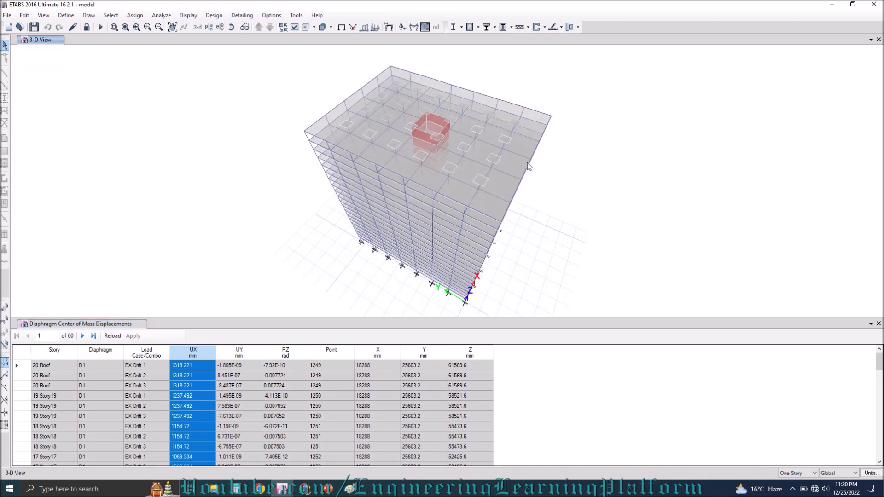
pyautogui.keyDown('shift'); pyautogui.moveTo(523, 240); pyautogui.dragTo(371, 95, button='middle'); pyautogui.keyUp('shift')
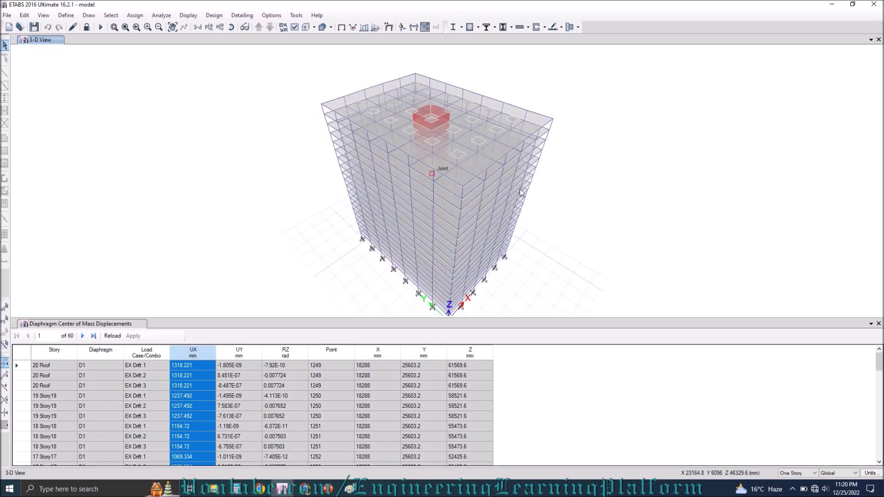
pyautogui.click(878, 324)
pyautogui.hotkey('alt', 'Tab')
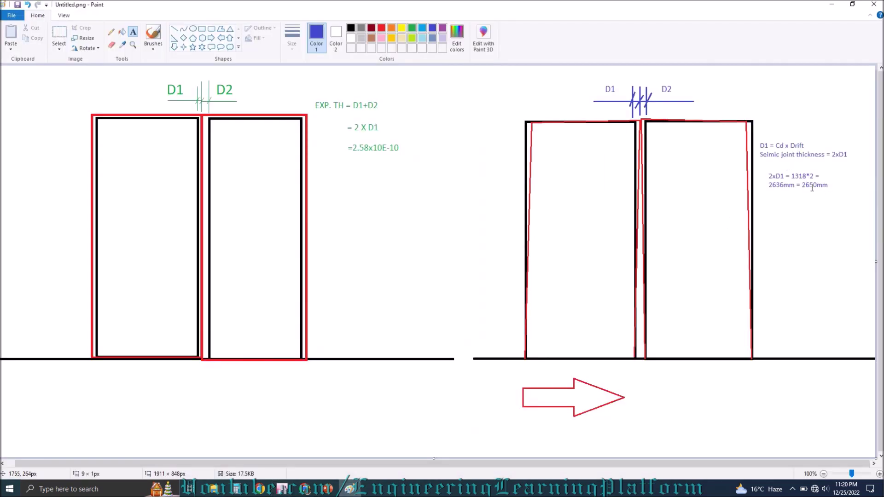
# Save the annotated joint-thickness sketch with Ctrl+S, then switch toward the ETABS model
pyautogui.click(802, 184)
pyautogui.click(818, 224)
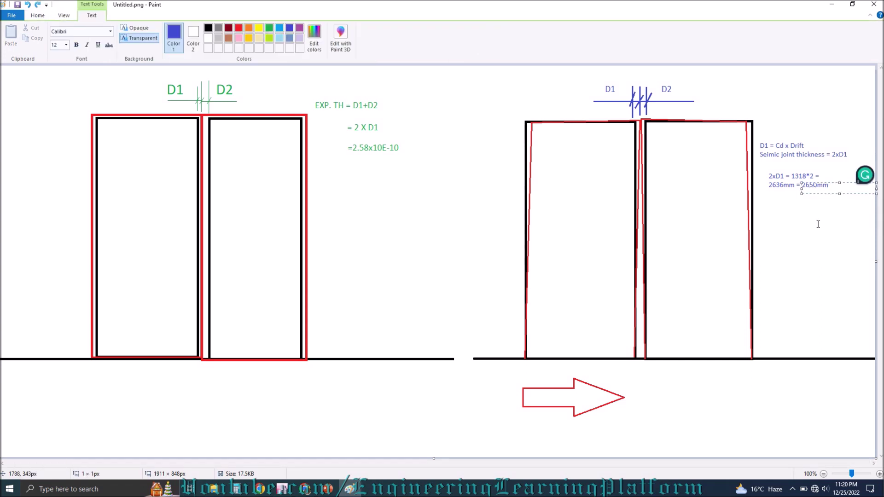
pyautogui.hotkey('ctrl', 's')
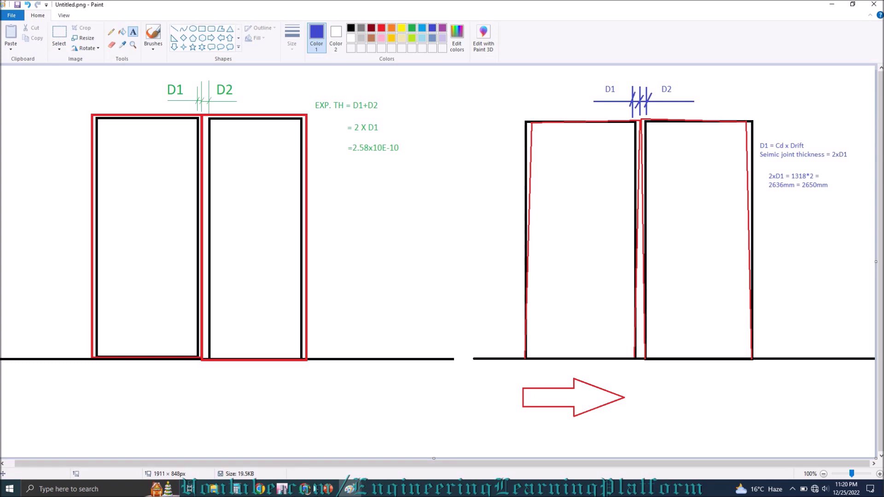
pyautogui.click(284, 489)
pyautogui.click(305, 488)
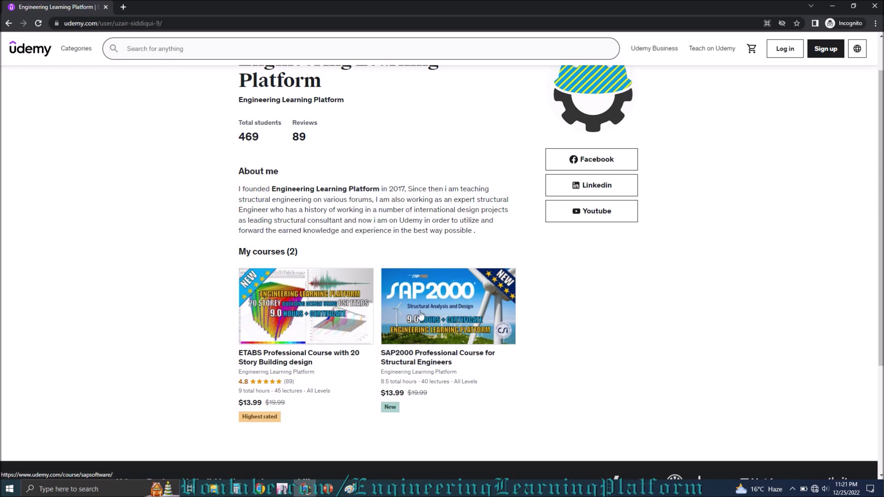
pyautogui.click(832, 6)
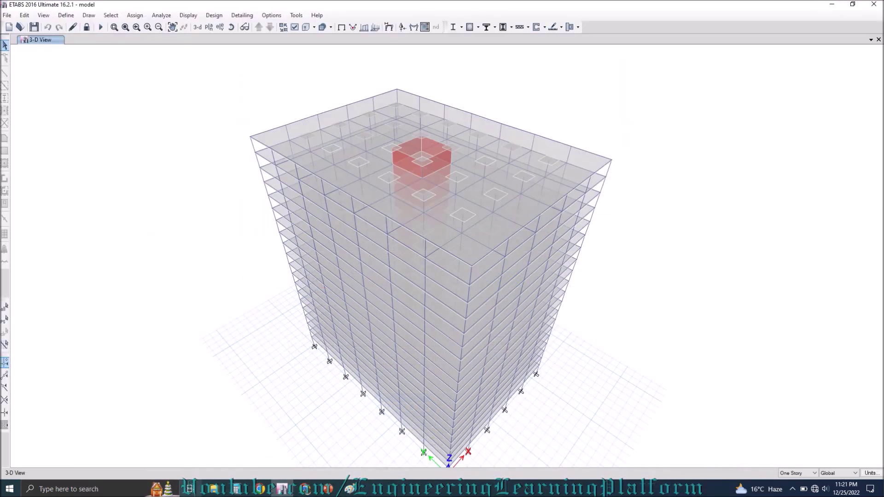
# Bring the finished drifted-building sketch in Paint to the front
pyautogui.click(282, 488)
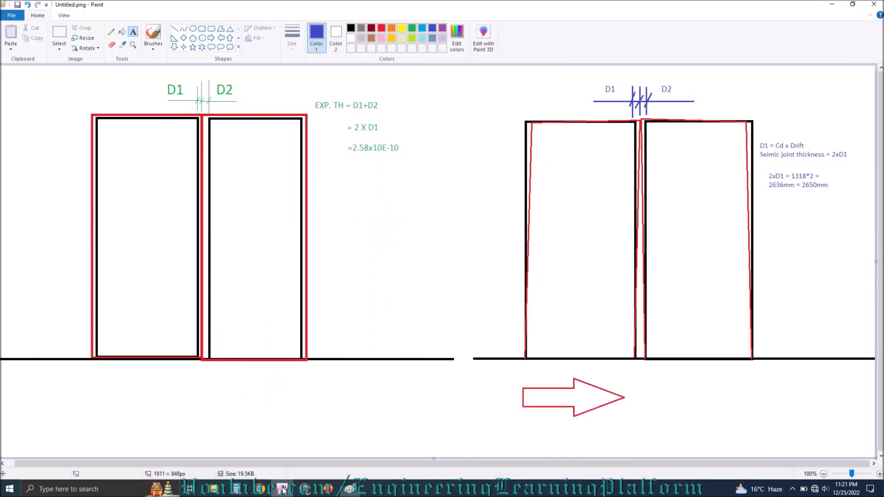
pyautogui.click(303, 489)
pyautogui.click(304, 490)
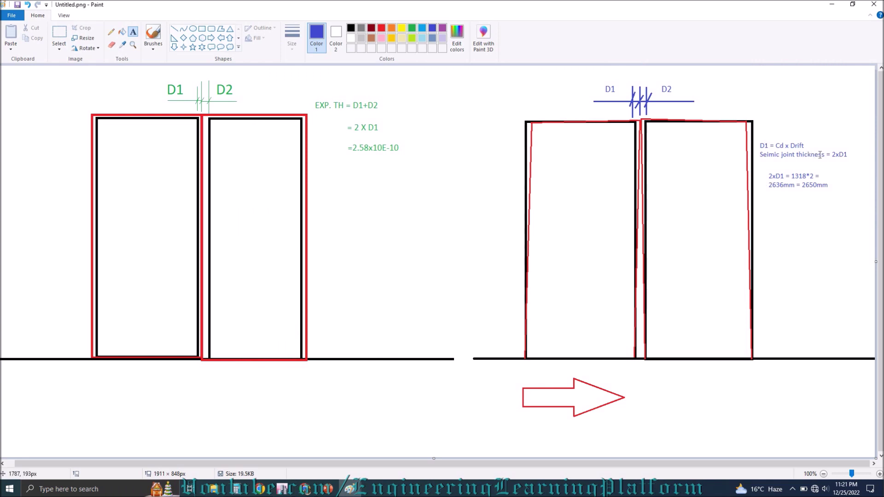
# Stop the screen recording from the recorder's tray icon
pyautogui.click(792, 488)
pyautogui.rightClick(801, 470)
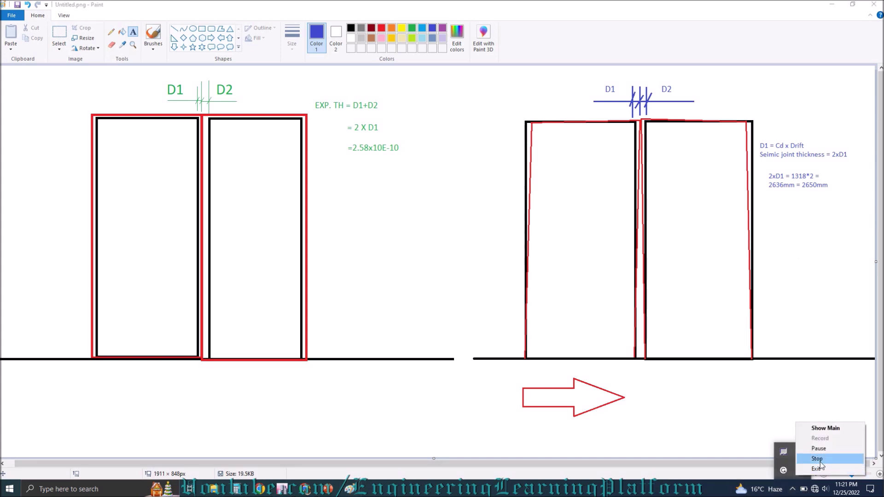
pyautogui.click(818, 459)
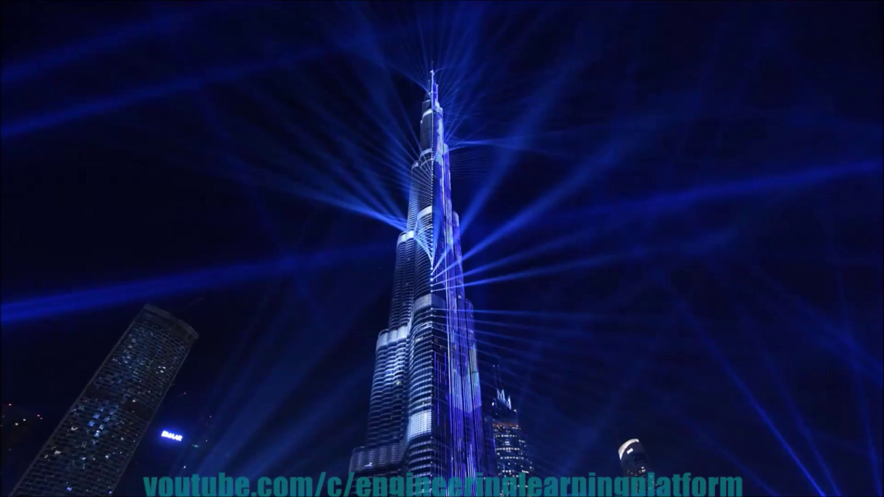